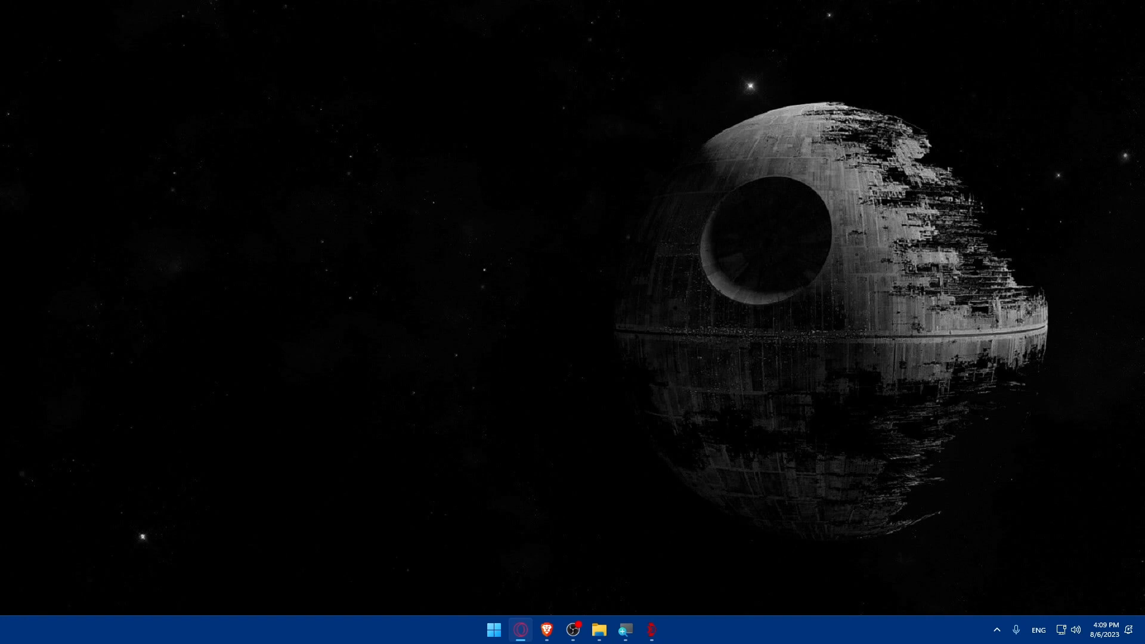
Switch to the Brave browser and open wix.com.
click(547, 629)
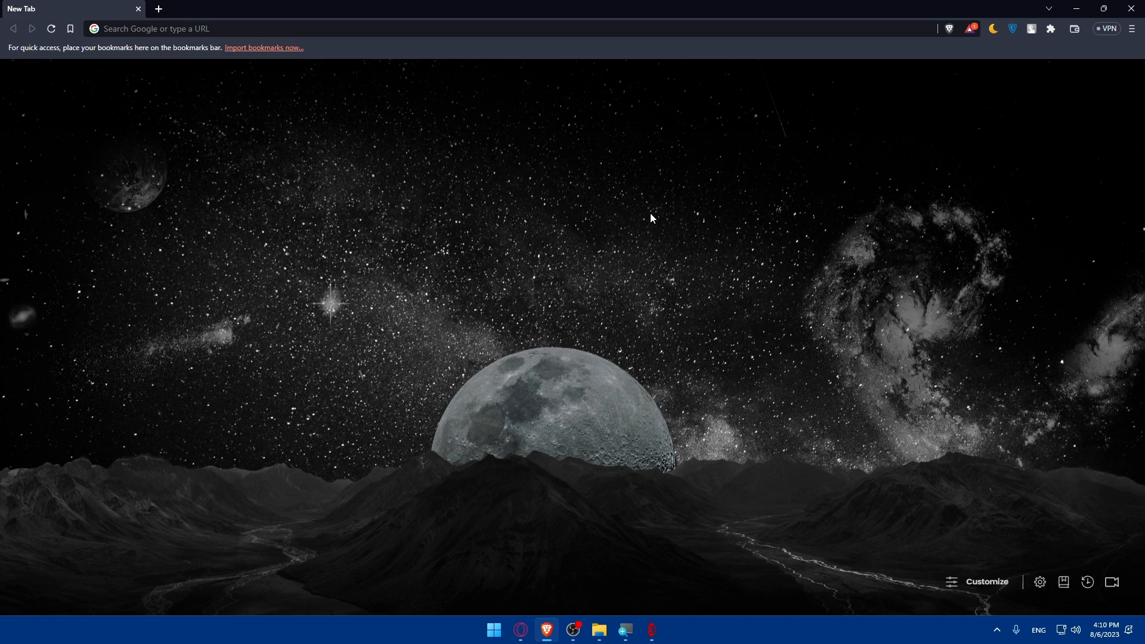
click(307, 31)
text(wix.com)
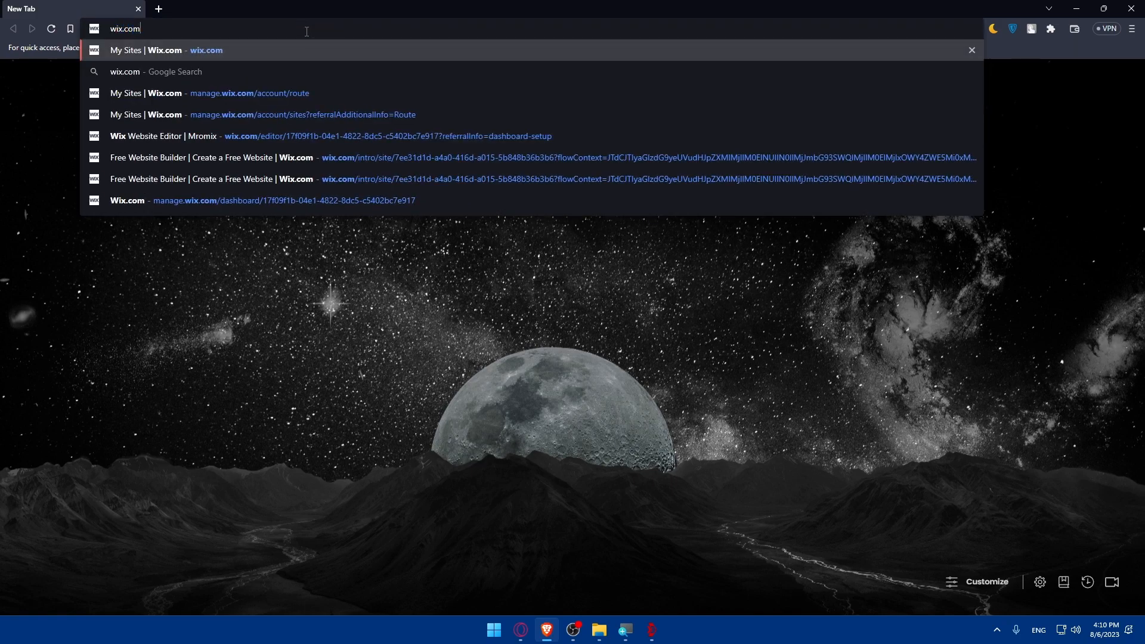
key(Return)
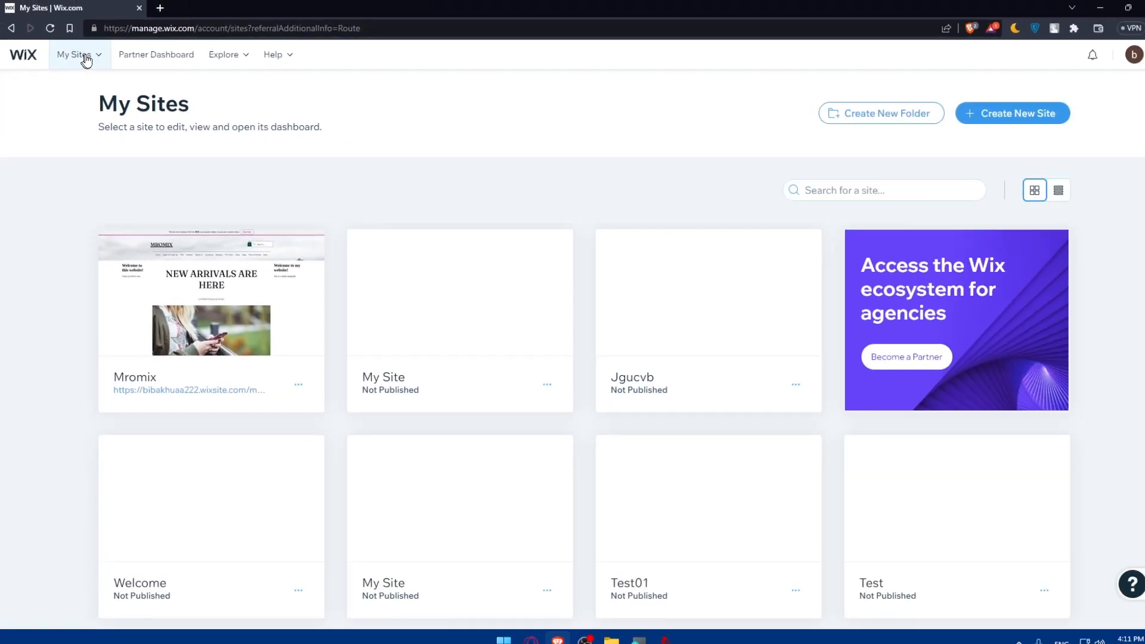
Open the Mromix site from My Sites in the website editor.
scroll(337, 242, down, 4)
scroll(373, 271, up, 4)
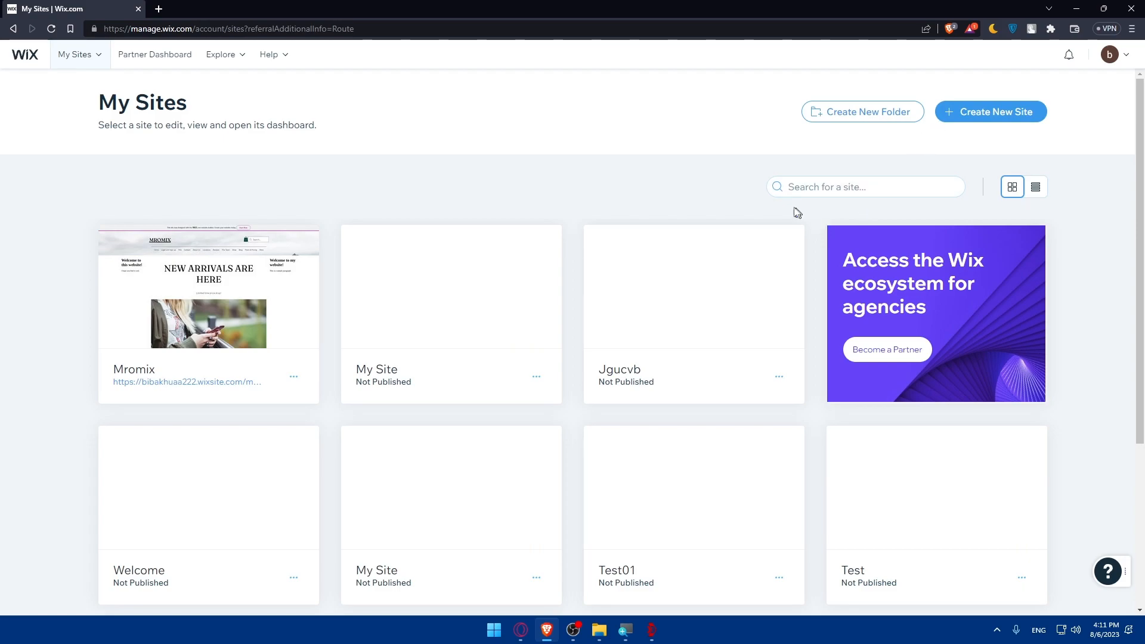
mouse_move(638, 307)
mouse_move(249, 291)
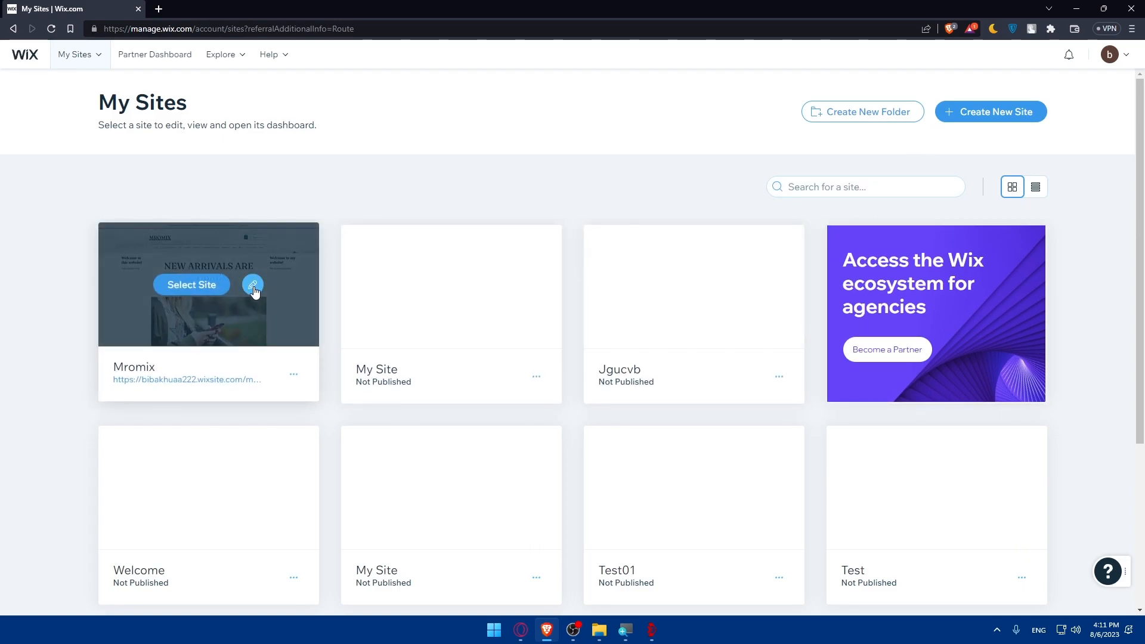
click(293, 376)
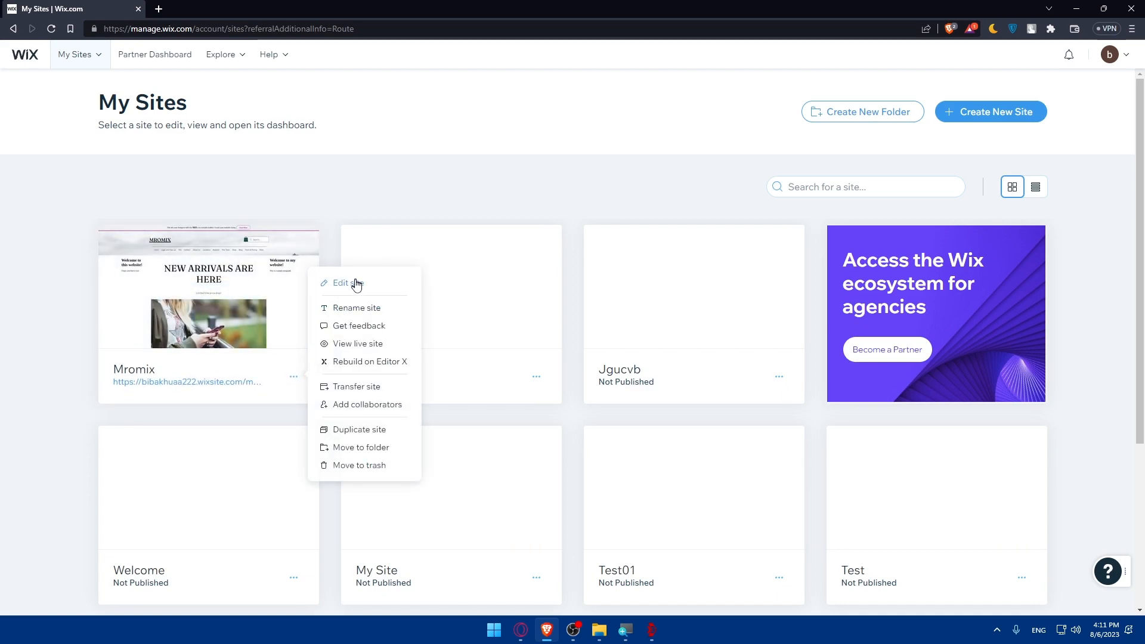
click(253, 285)
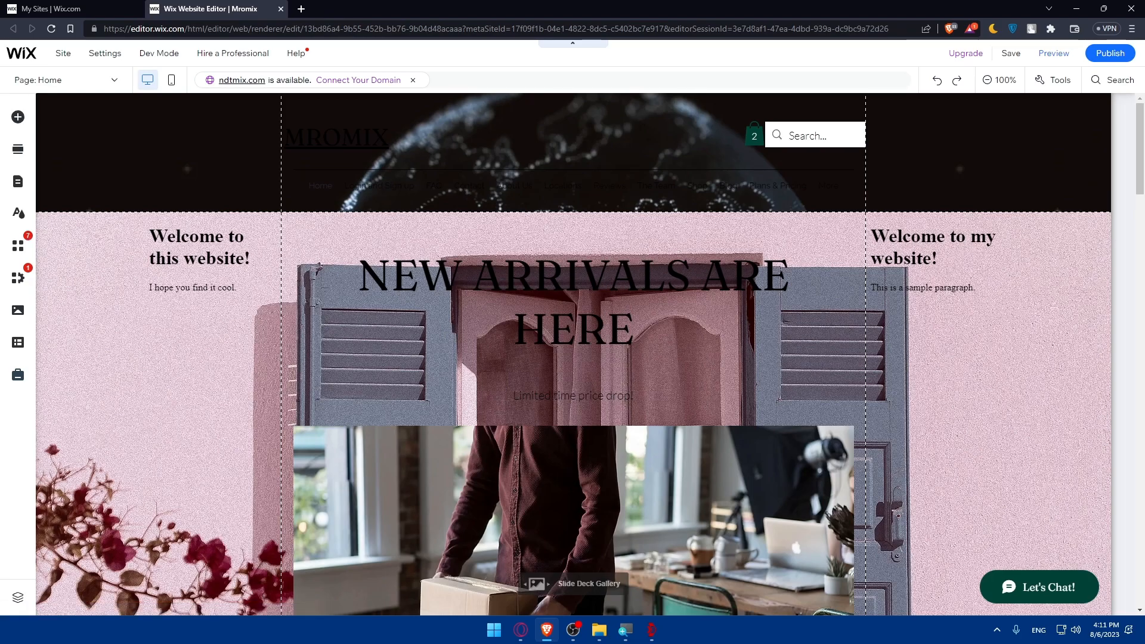
Look over the home page sections and open the Wix Stores setup for connecting payment methods.
scroll(345, 204, down, 10)
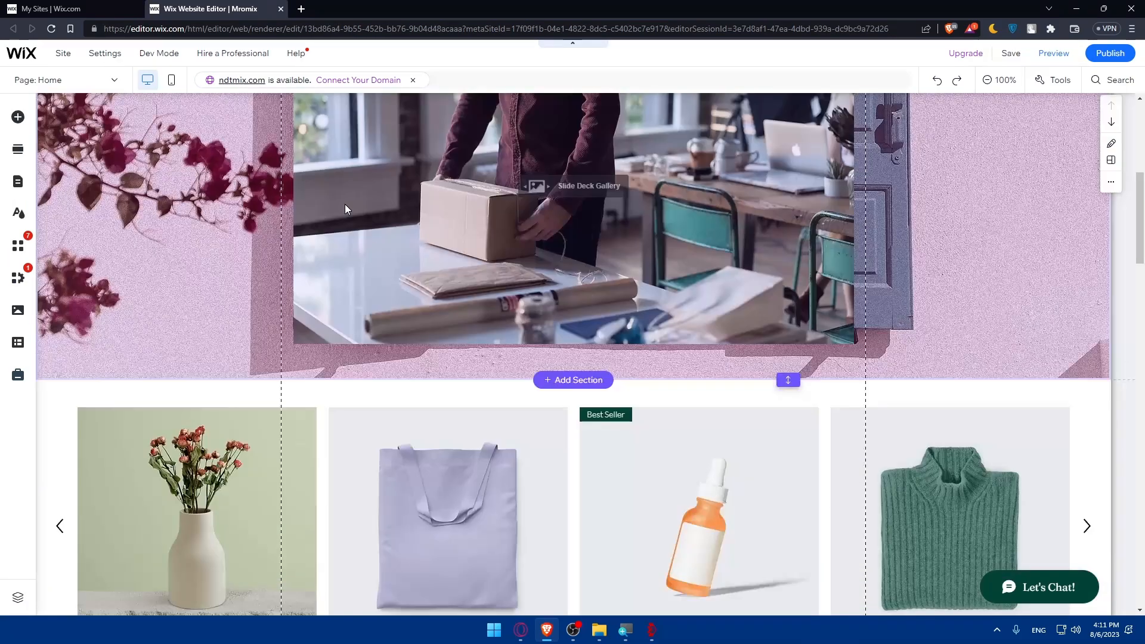
scroll(336, 197, down, 2)
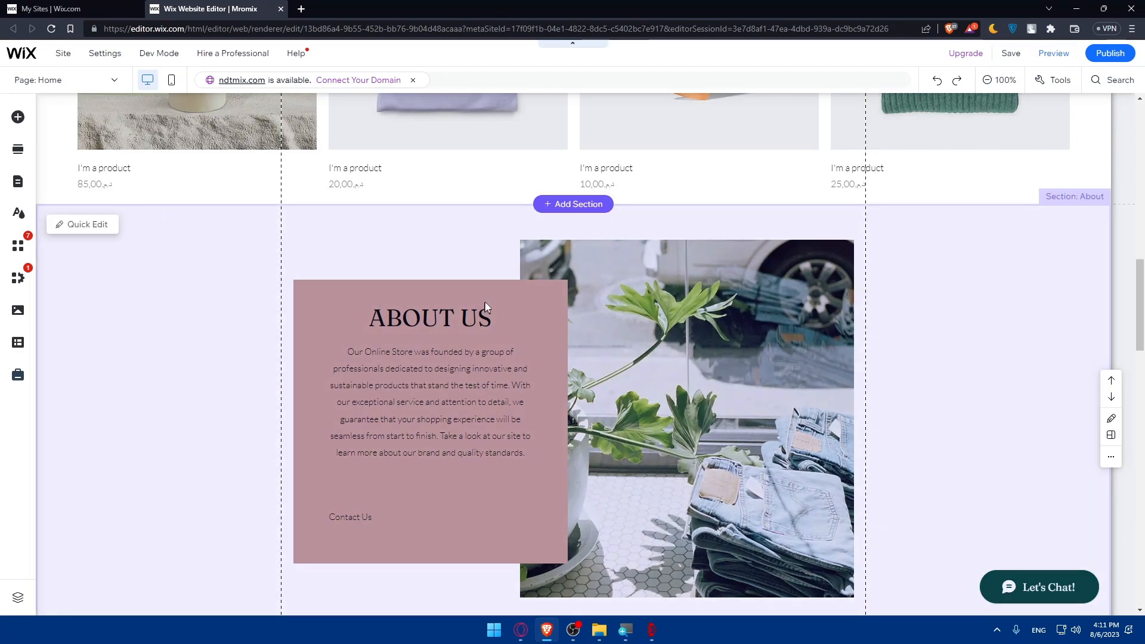
scroll(533, 225, up, 4)
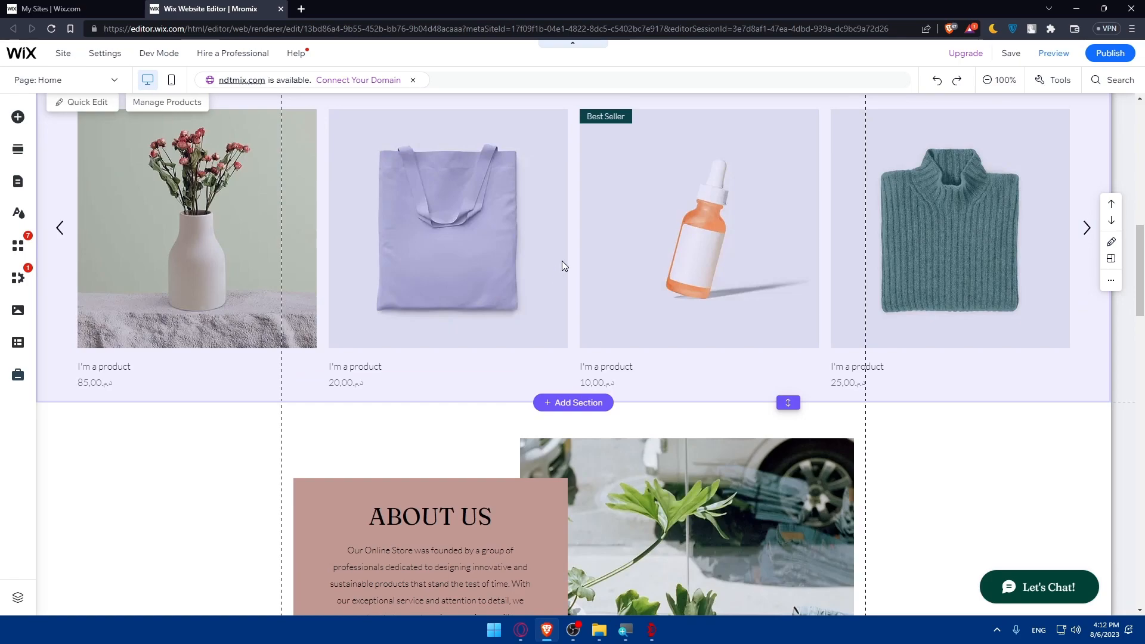
scroll(505, 291, up, 2)
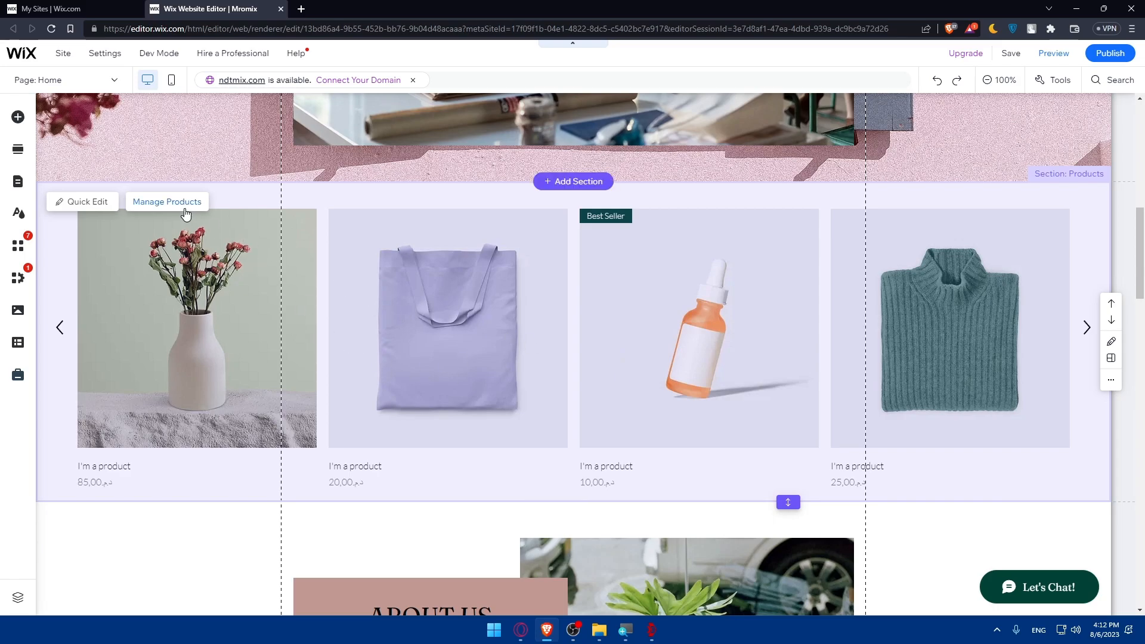
scroll(562, 416, down, 2)
scroll(564, 417, down, 4)
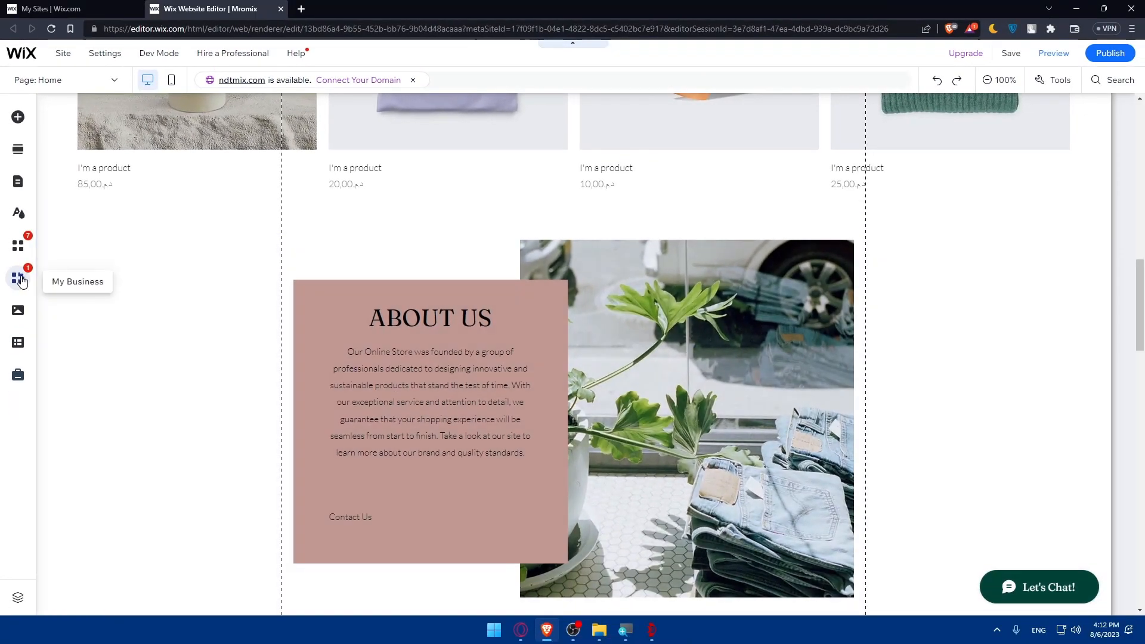
click(20, 279)
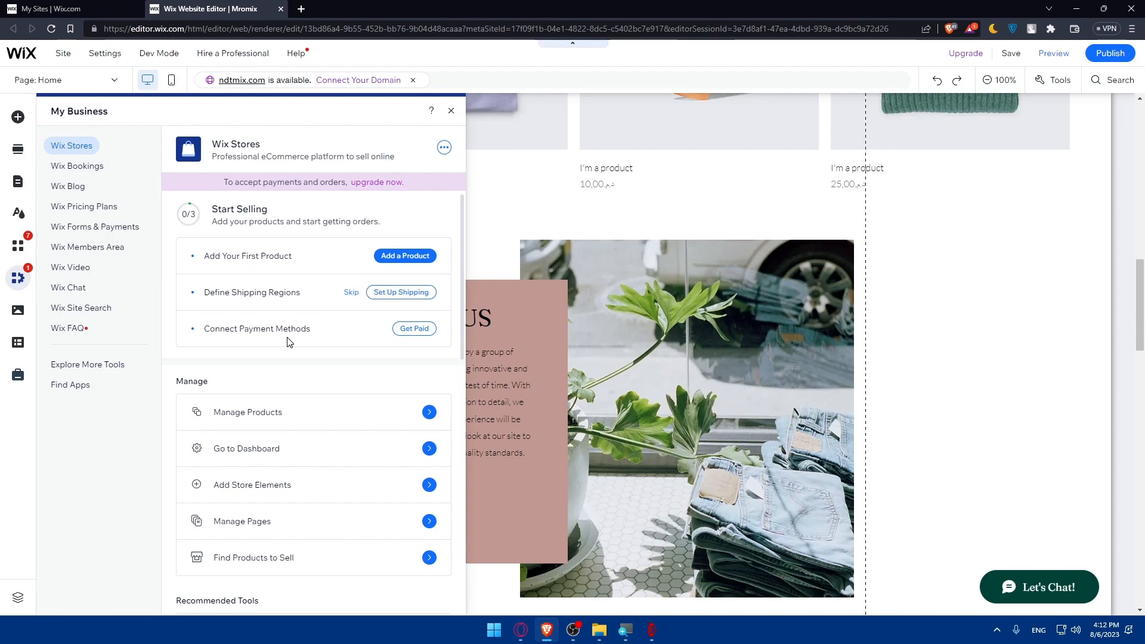
click(414, 332)
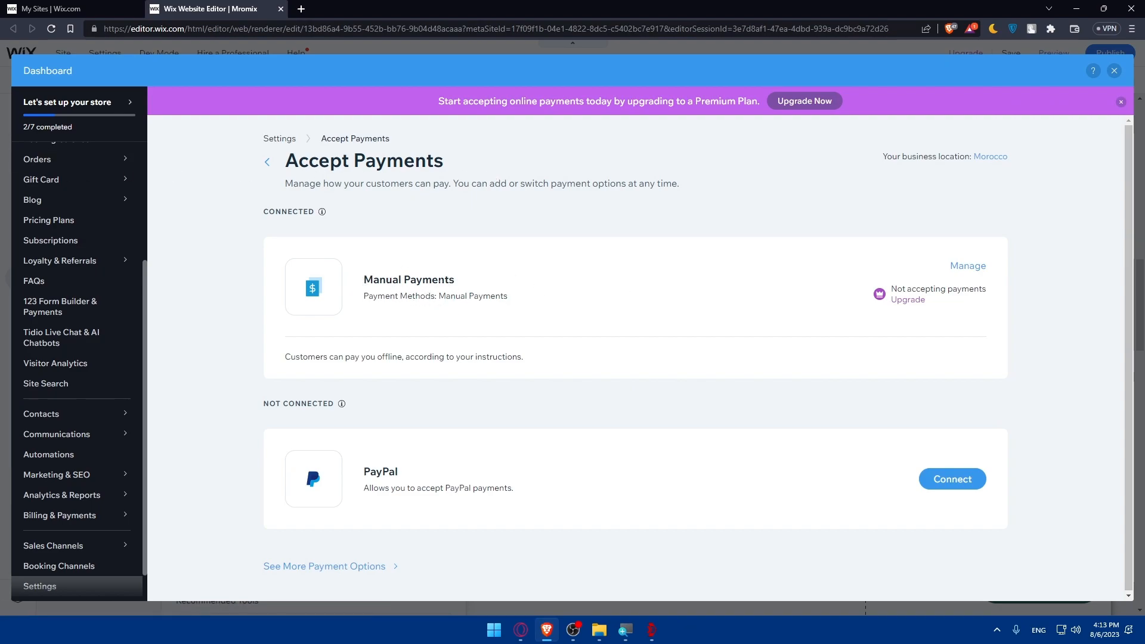
Review the Manual Payments settings, including the payment types, and try to turn on accepting manual payments.
click(969, 266)
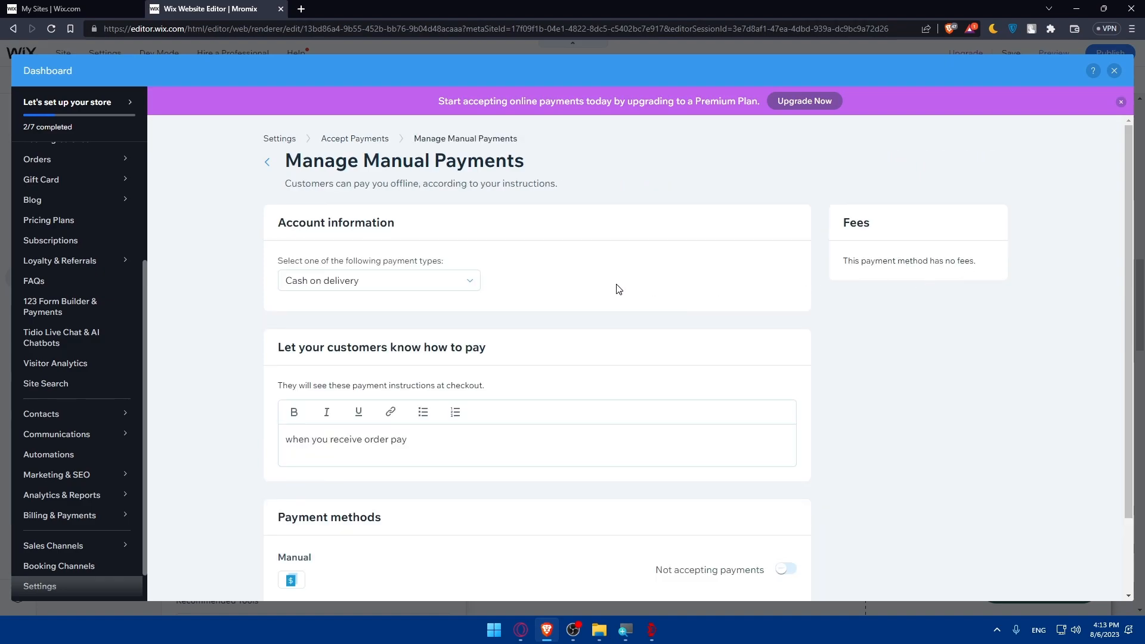
click(399, 286)
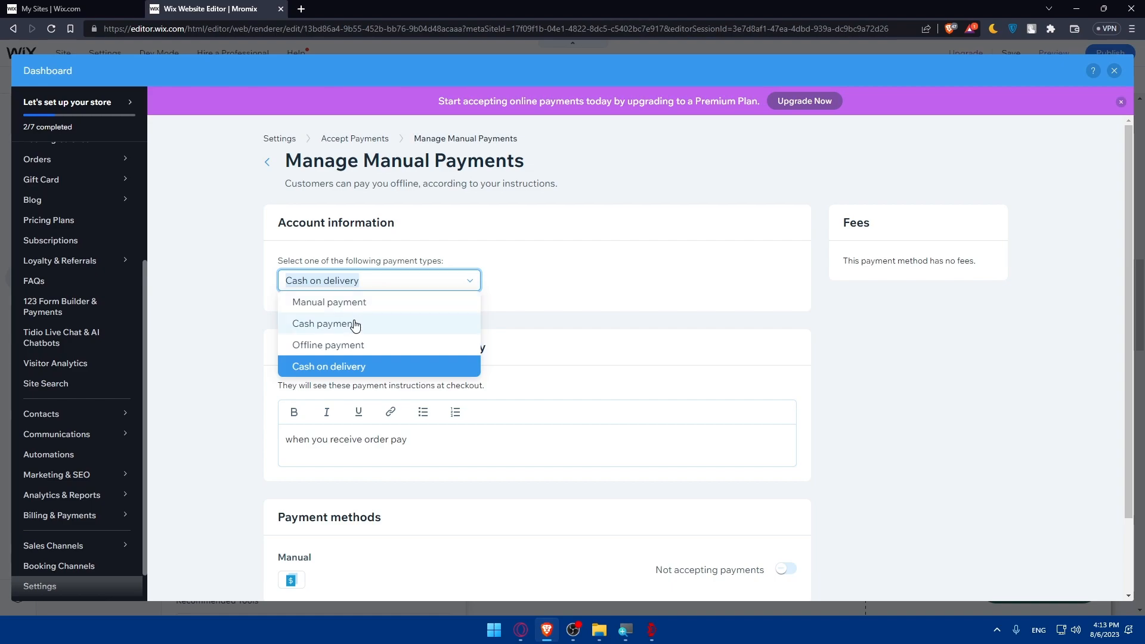
click(864, 363)
scroll(434, 296, down, 2)
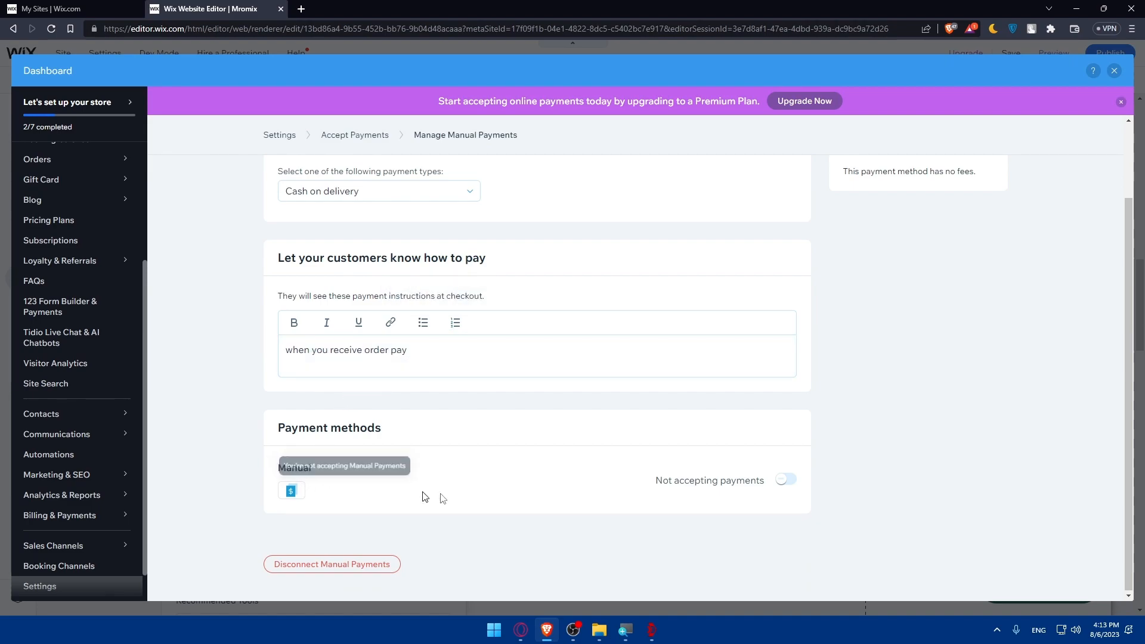
click(788, 482)
click(739, 237)
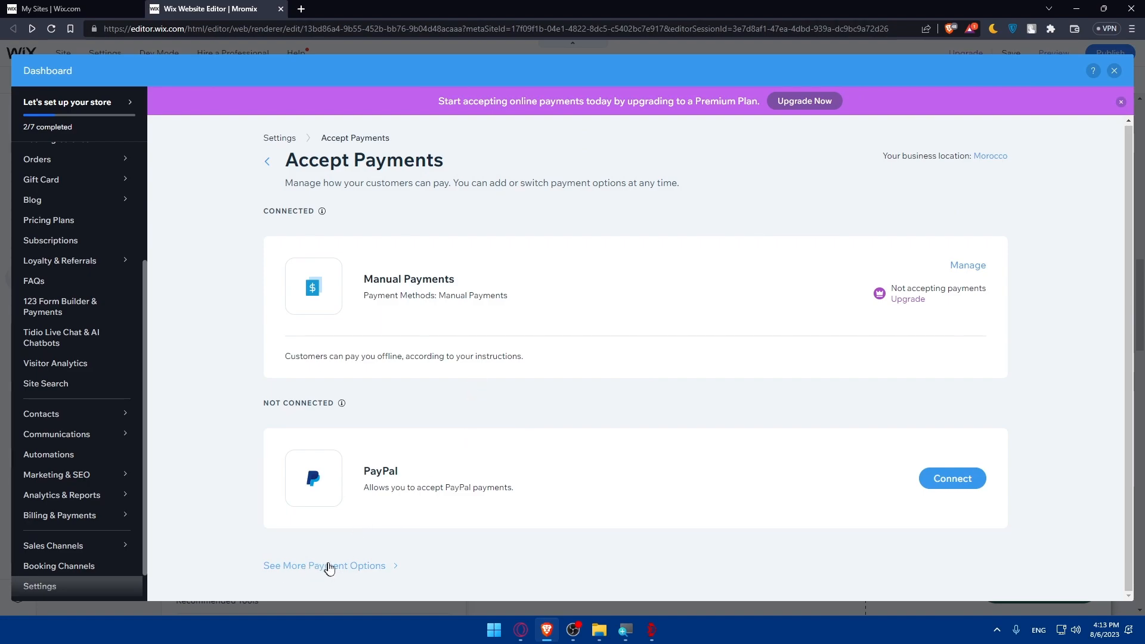
Open the additional payment options from Accept Payments and look through the available providers.
click(309, 566)
scroll(429, 441, down, 2)
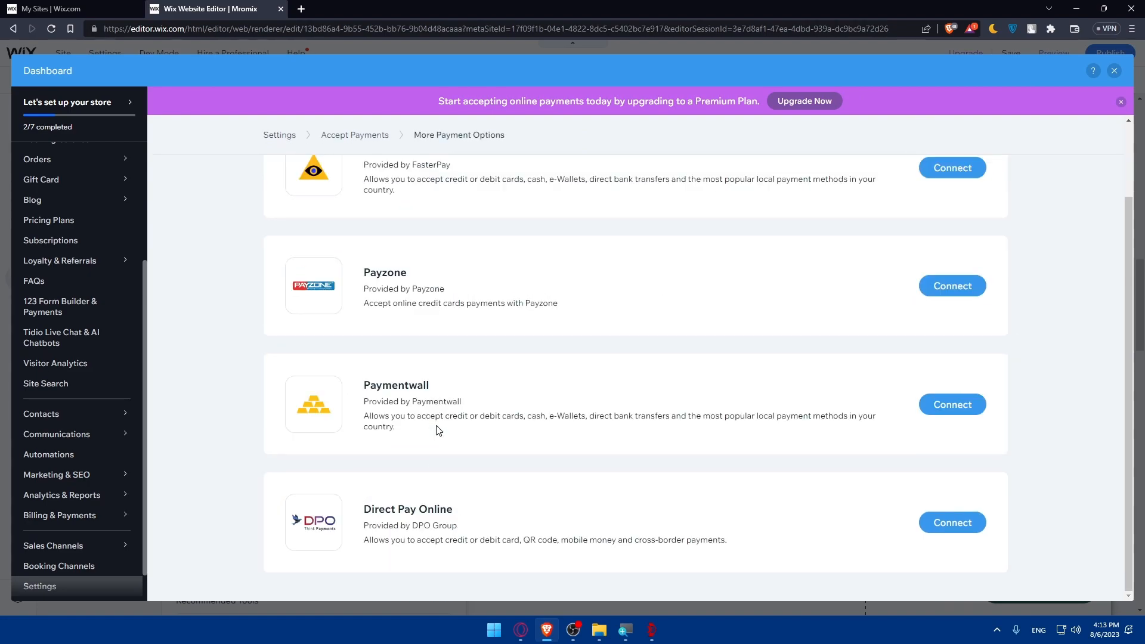
scroll(436, 428, up, 2)
scroll(437, 430, down, 2)
scroll(417, 420, up, 2)
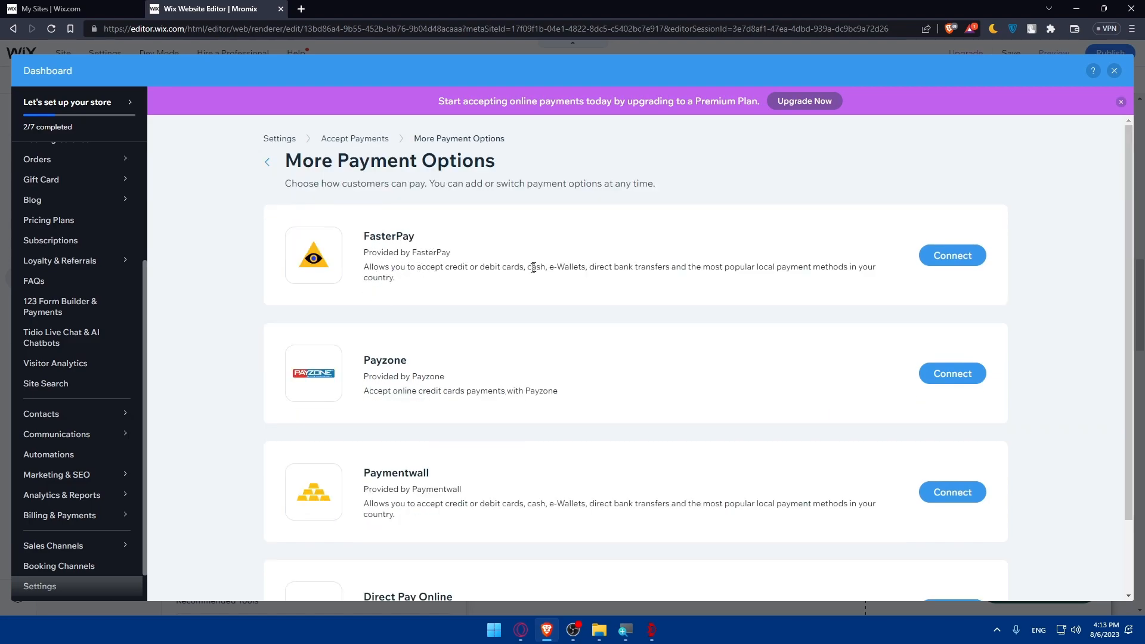
Open the FasterPay connection page and read its connect instructions and required account information.
click(939, 264)
scroll(702, 294, down, 3)
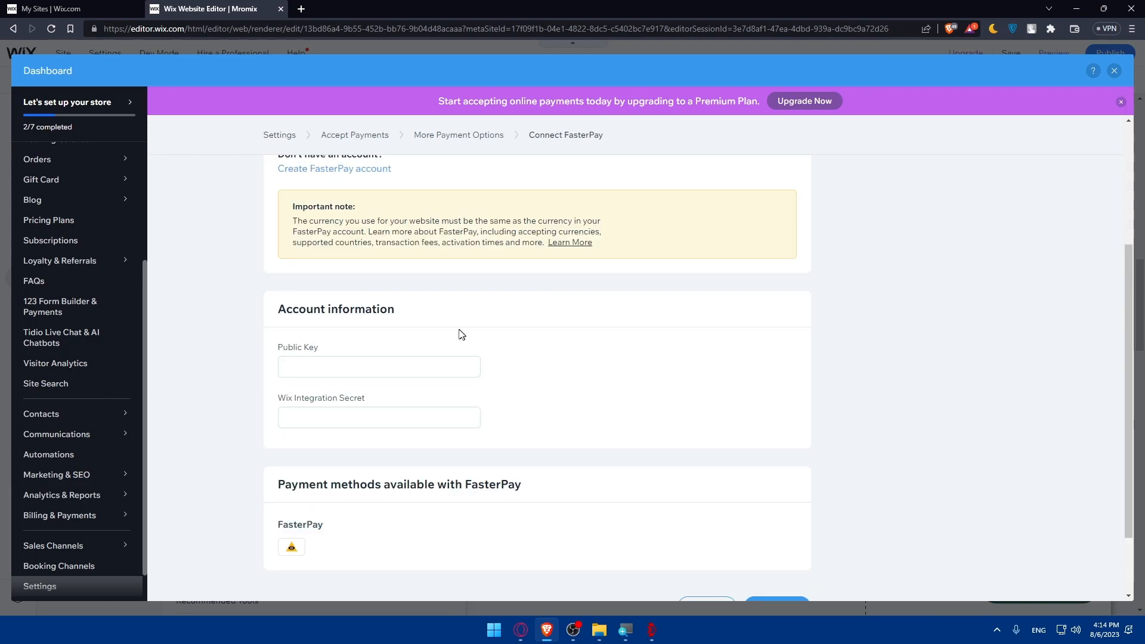
scroll(377, 356, up, 2)
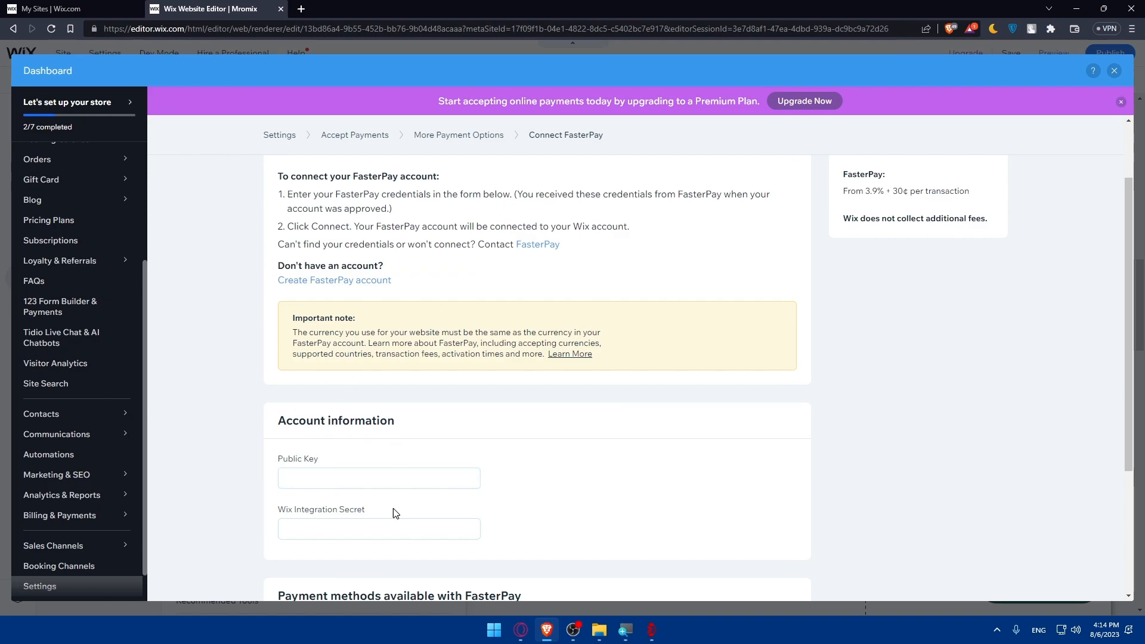
scroll(420, 411, up, 2)
drag(470, 380, 284, 276)
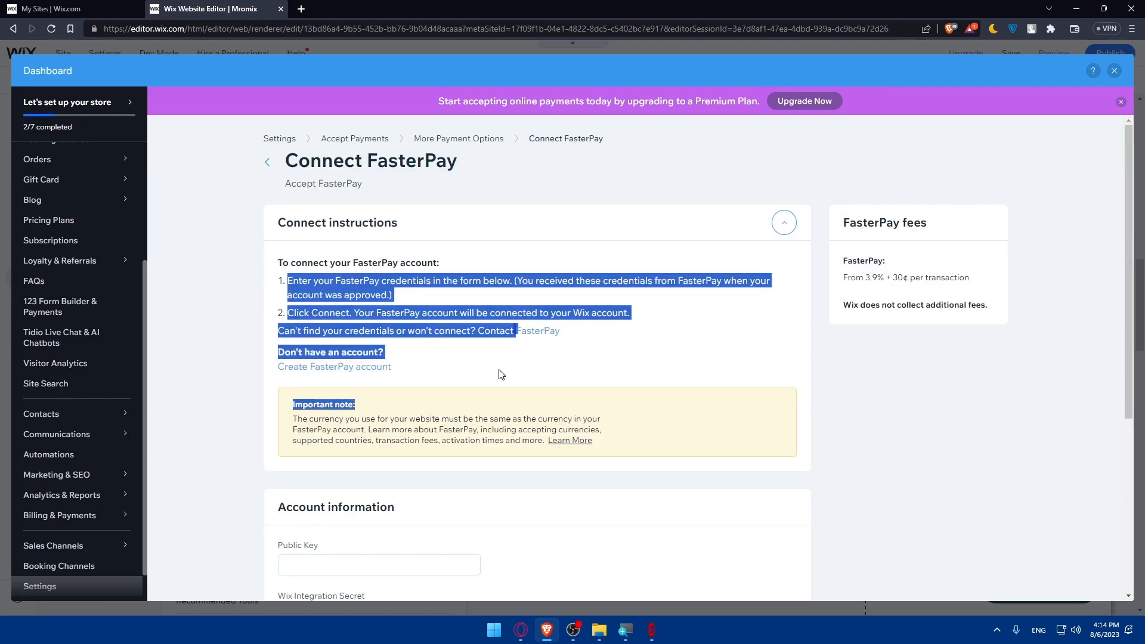
click(407, 296)
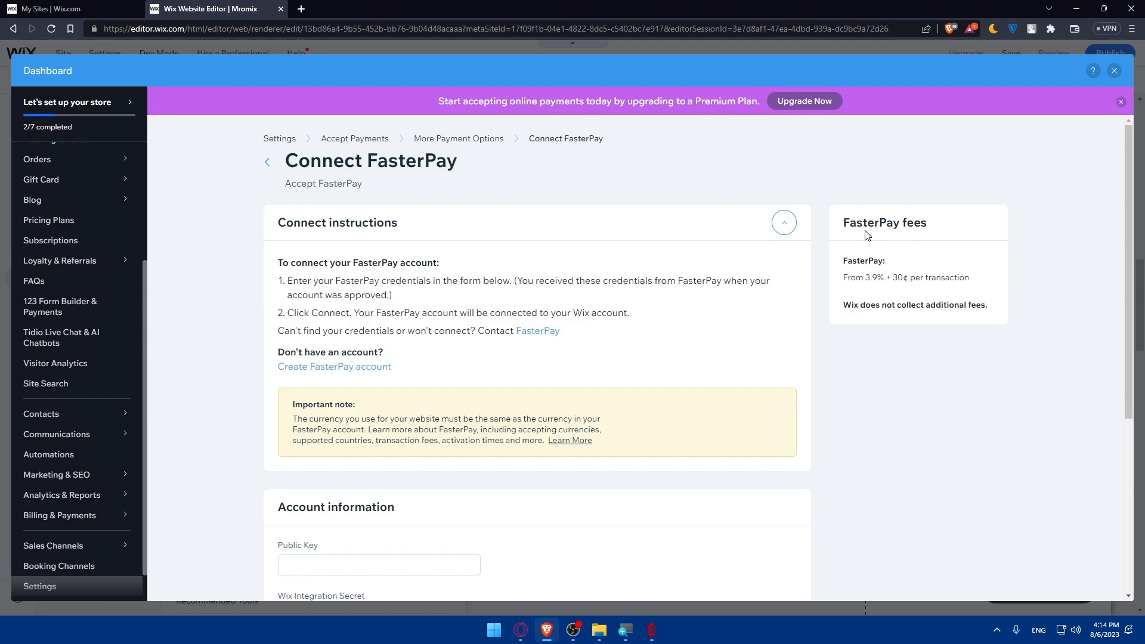
Check the FasterPay transaction fees and cancel connecting the provider.
drag(843, 278, 903, 279)
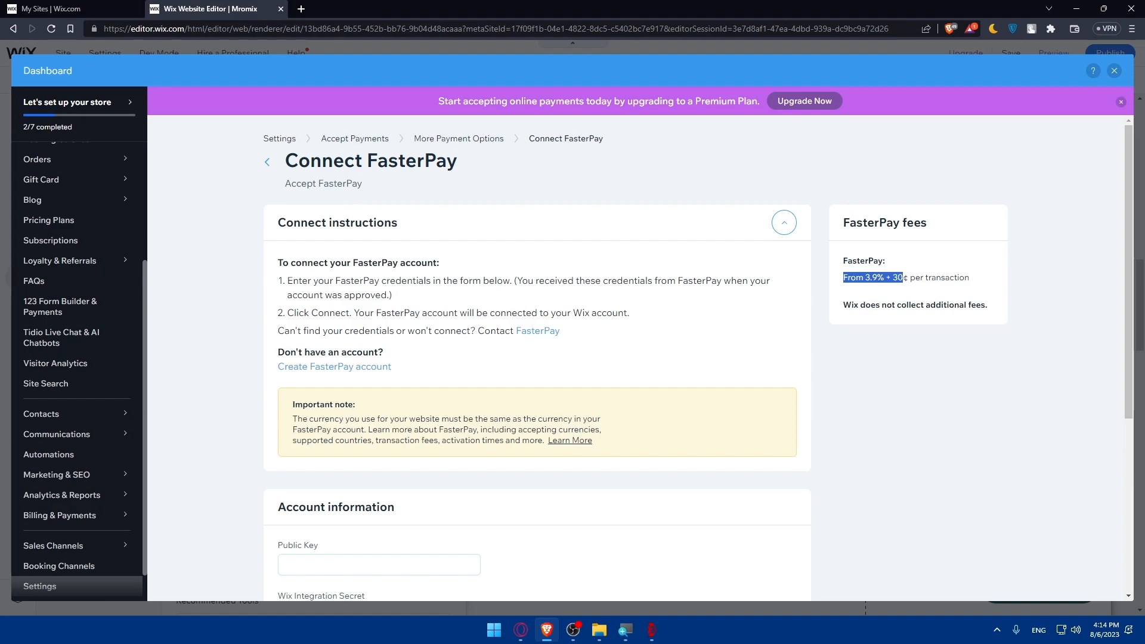
click(905, 288)
scroll(611, 337, down, 5)
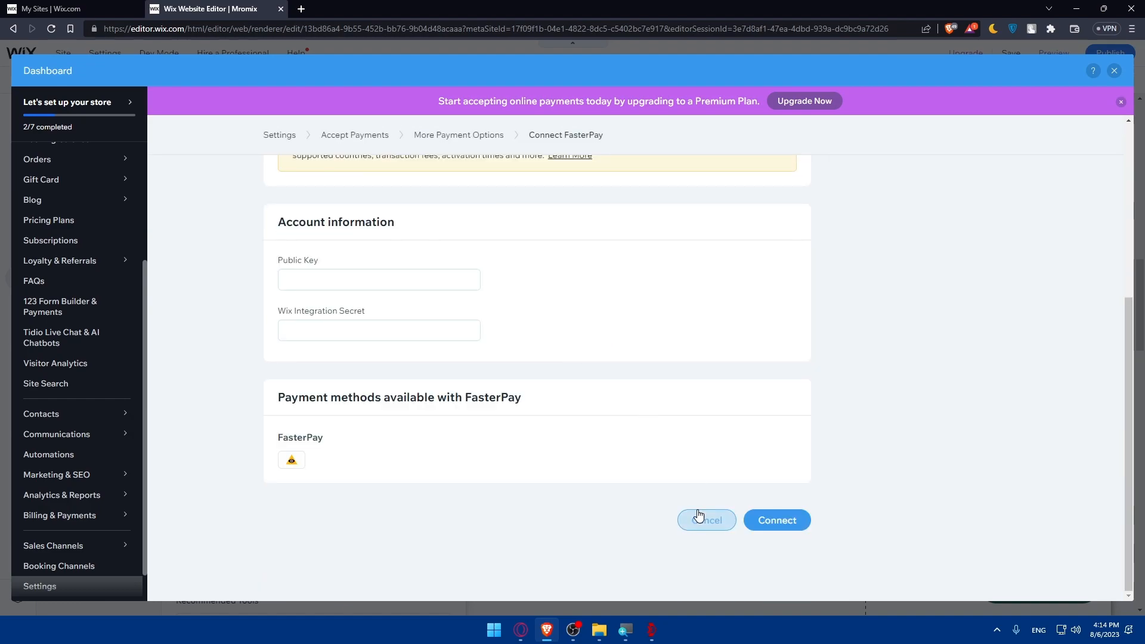
click(700, 516)
Review the Payzone connection instructions, fees and credential fields, and return to the Accept Payments overview.
scroll(518, 315, down, 2)
scroll(524, 337, up, 2)
click(983, 373)
scroll(555, 282, down, 2)
scroll(363, 251, up, 3)
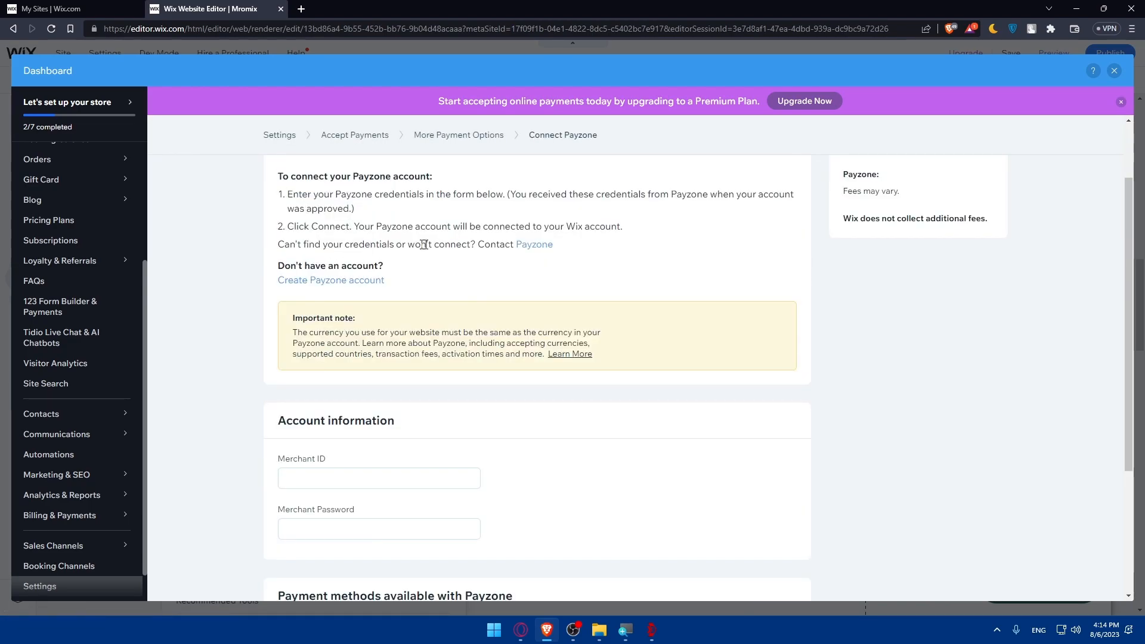
scroll(477, 327, down, 2)
scroll(491, 325, up, 2)
click(267, 163)
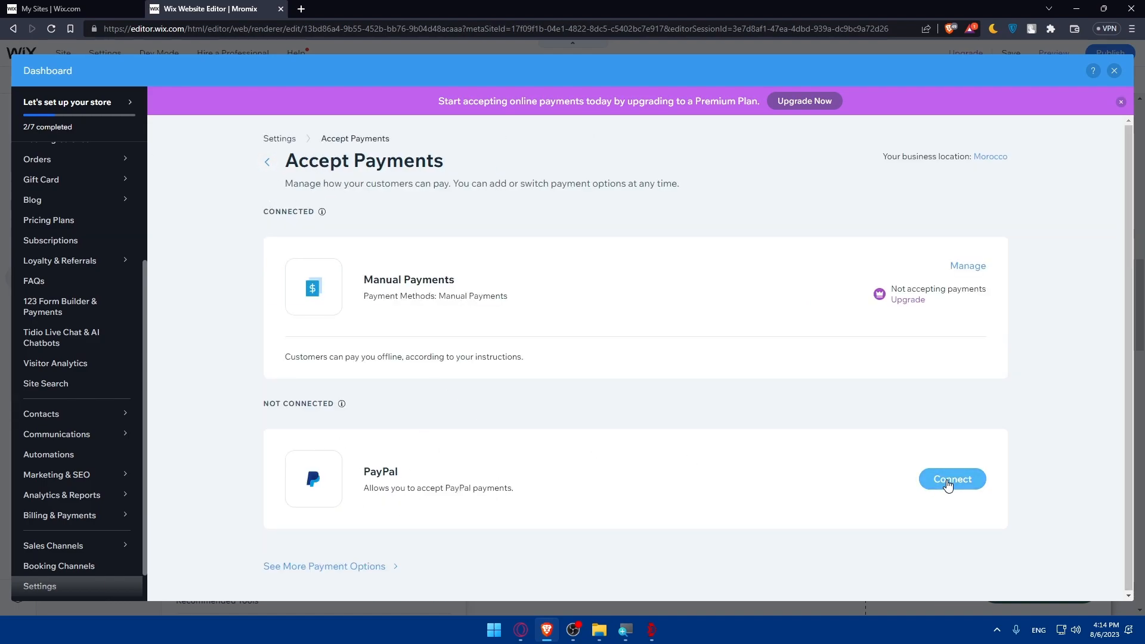
Open the PayPal connection page and view its account creation page in a new browser tab.
click(949, 485)
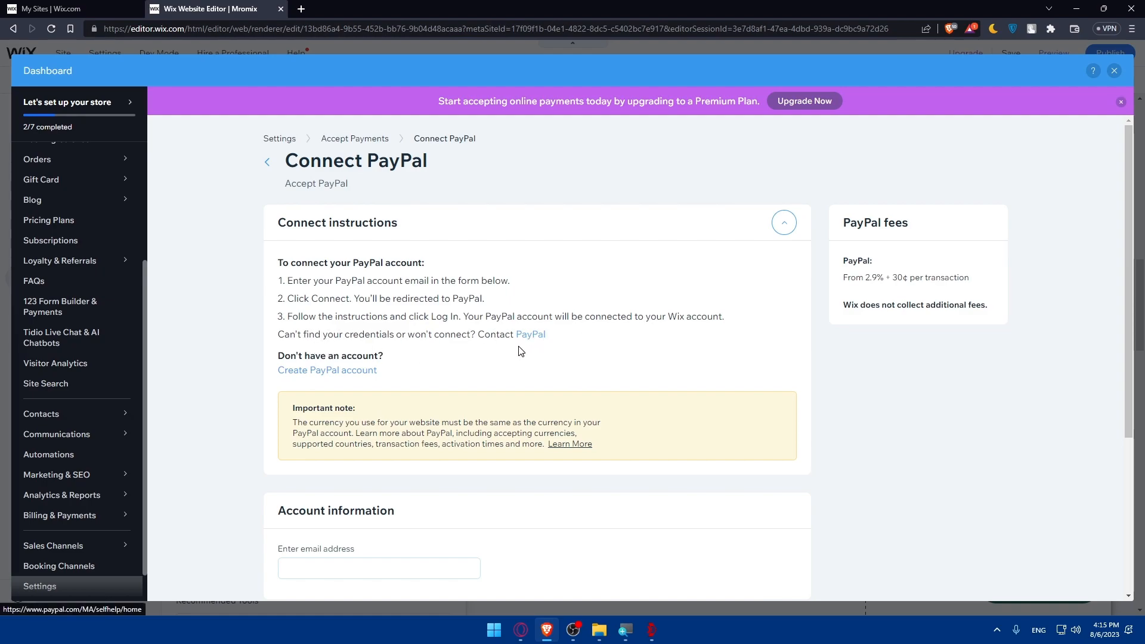
right_click(322, 374)
click(346, 380)
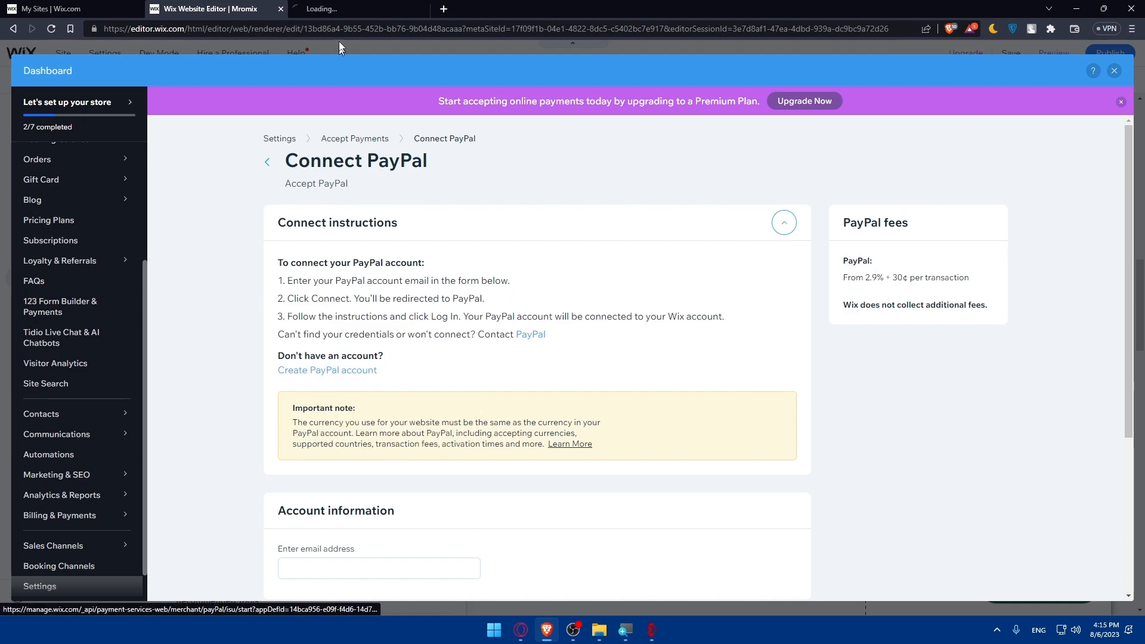
click(375, 13)
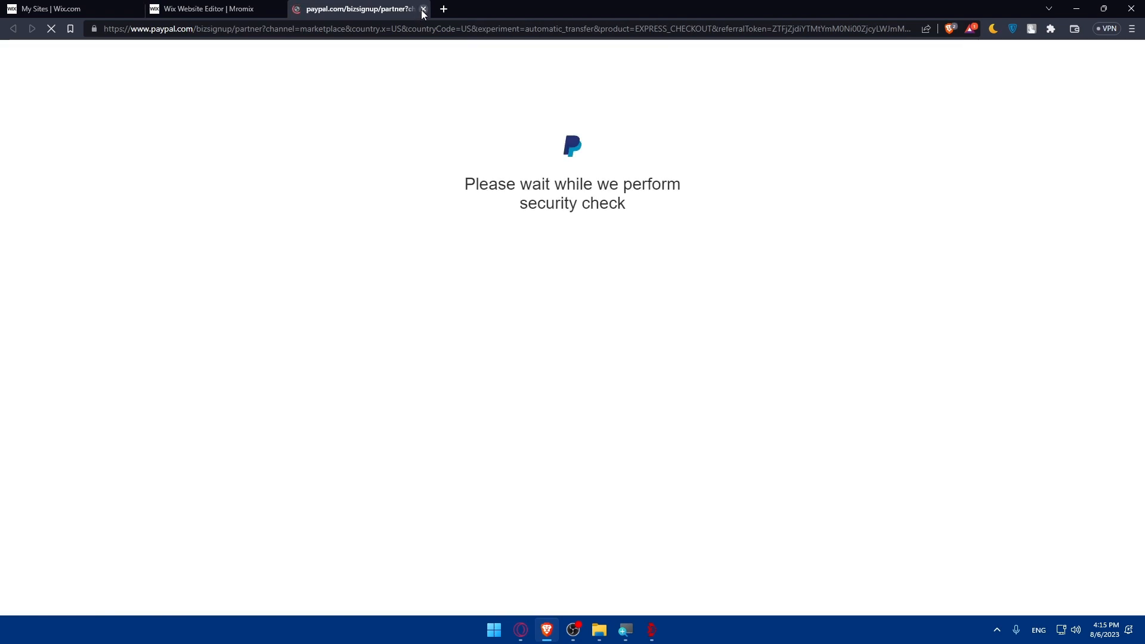
Review the PayPal account form and fees in the Wix dashboard, and close the PayPal sign-up tab.
click(209, 8)
scroll(537, 298, down, 3)
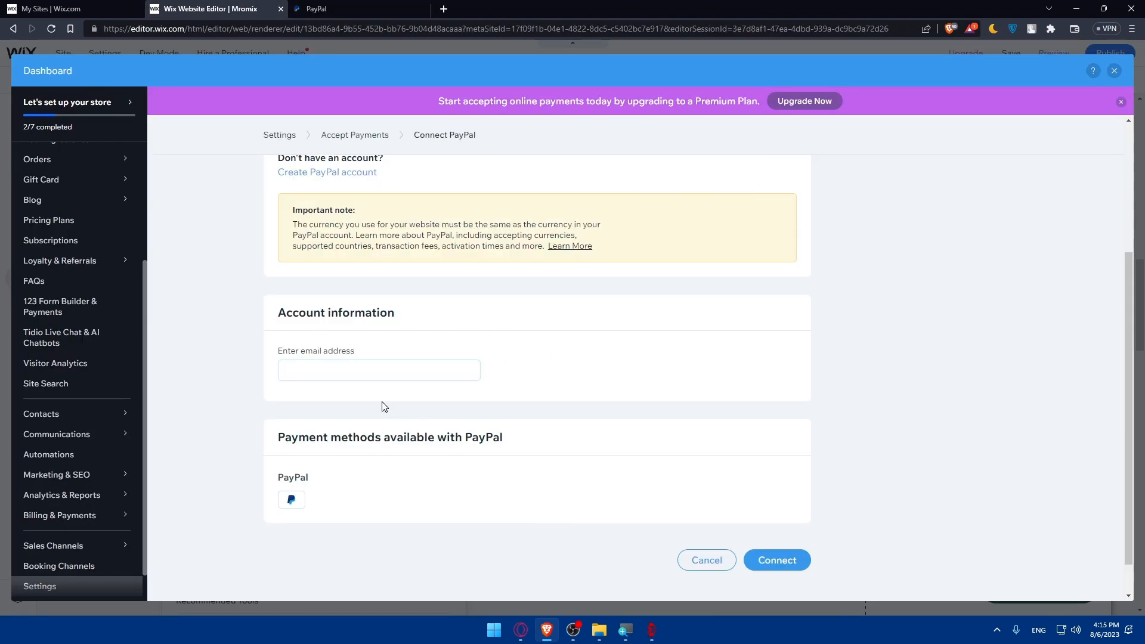
scroll(769, 549, up, 3)
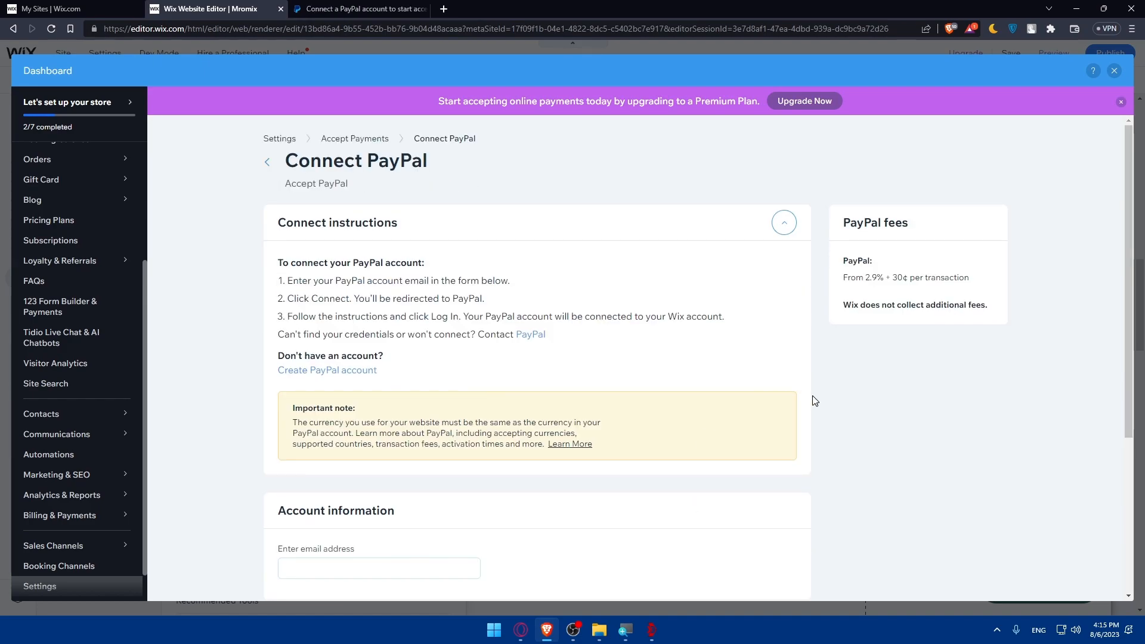
click(879, 283)
drag(843, 305, 895, 341)
click(415, 13)
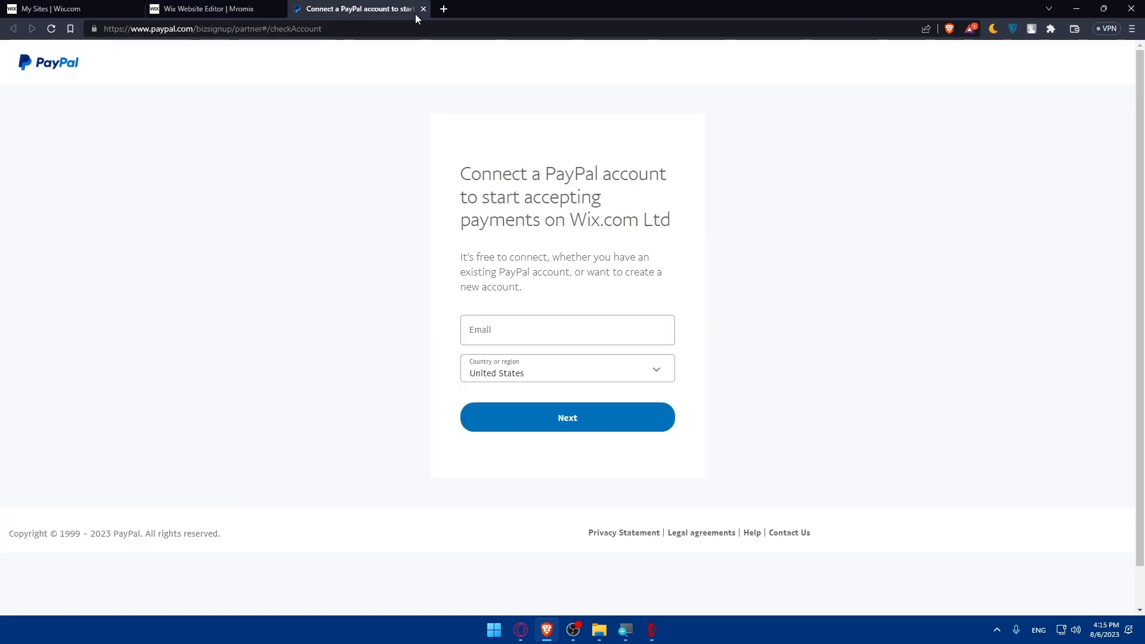
click(422, 9)
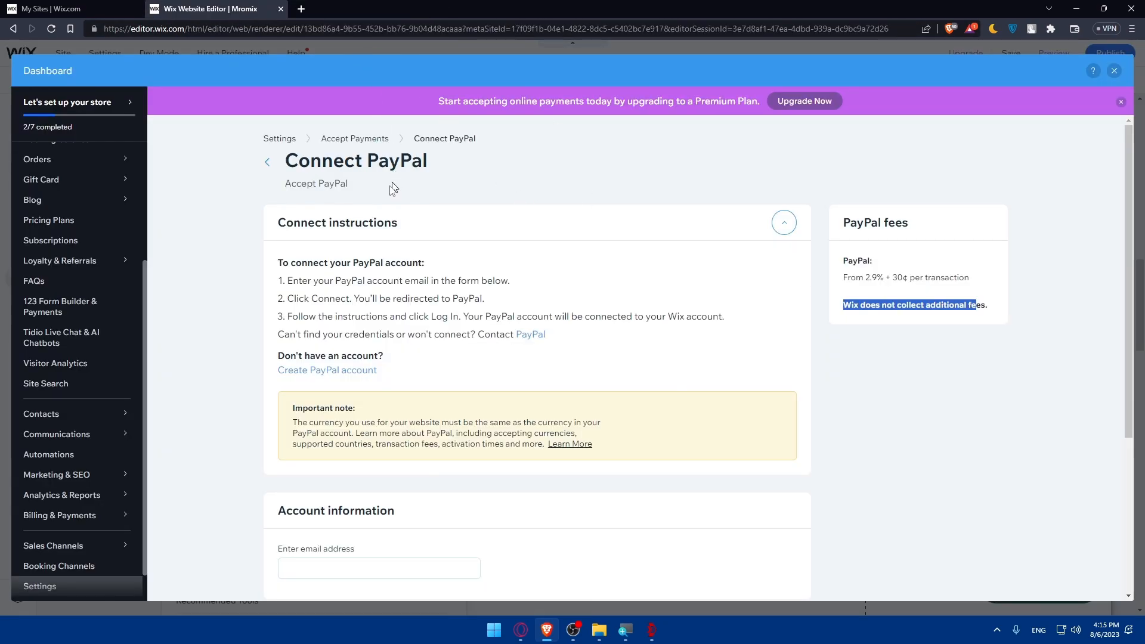
Leave the PayPal connection page, revisit Accept Payments through the settings overview, and close the dashboard to return to the site editor.
click(355, 141)
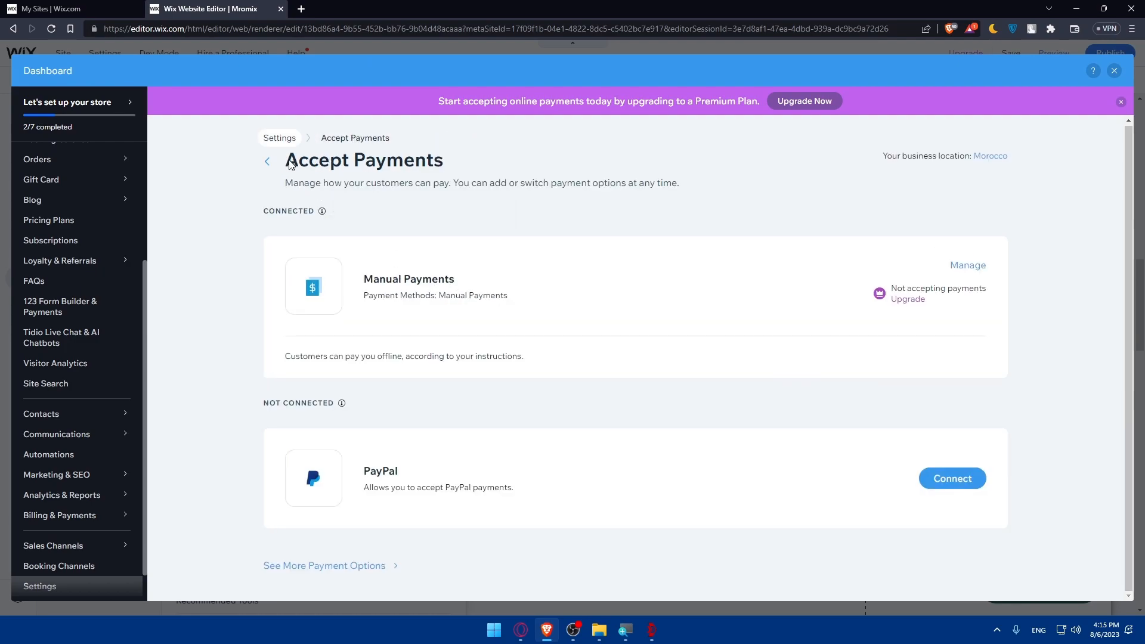
click(268, 162)
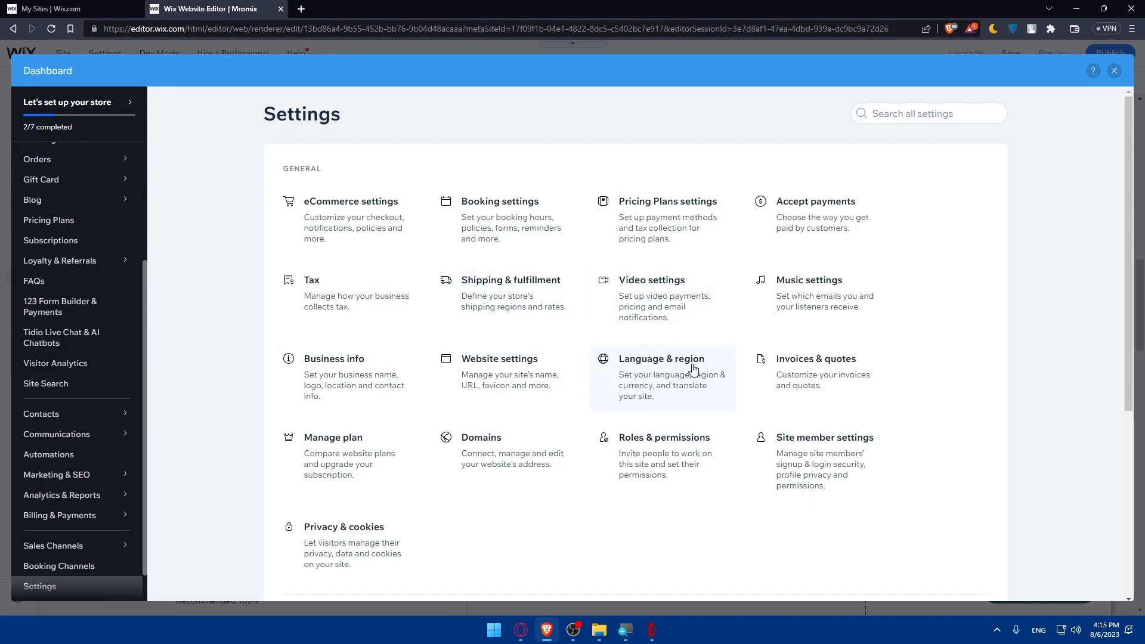
click(814, 236)
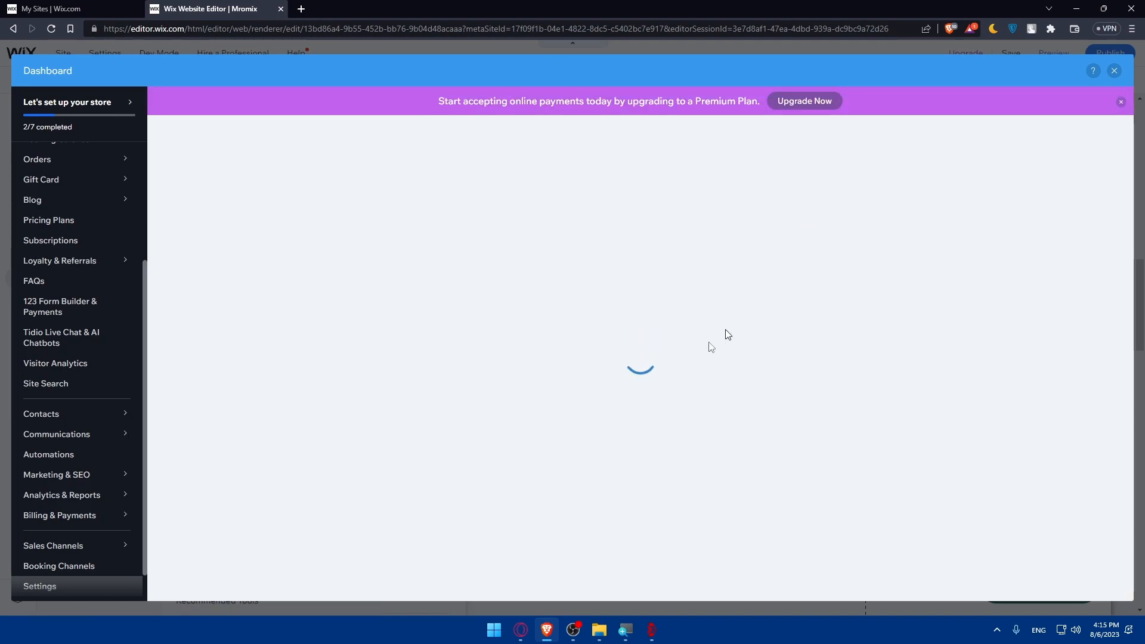
click(1113, 71)
click(452, 112)
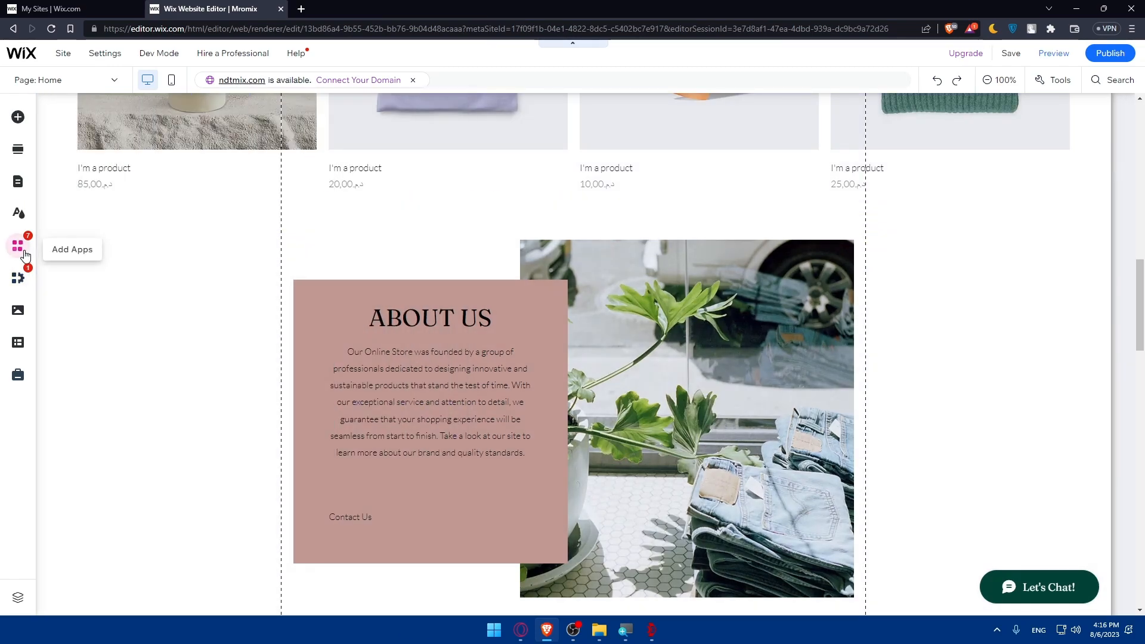
Open the Wix App Market and search its apps for "payonner".
click(20, 246)
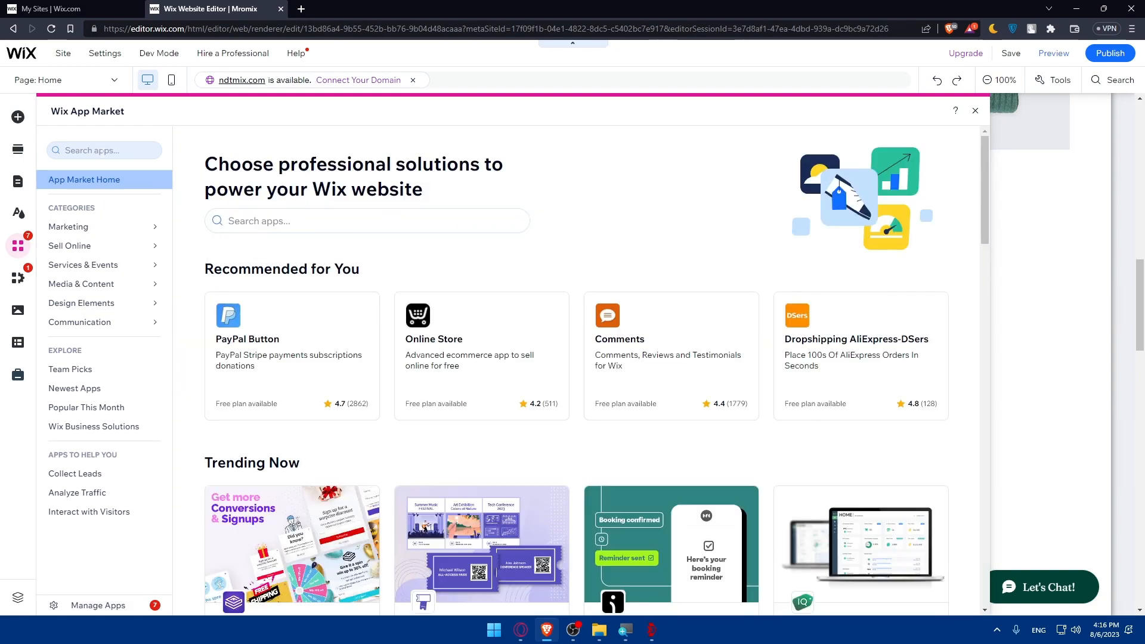
click(275, 224)
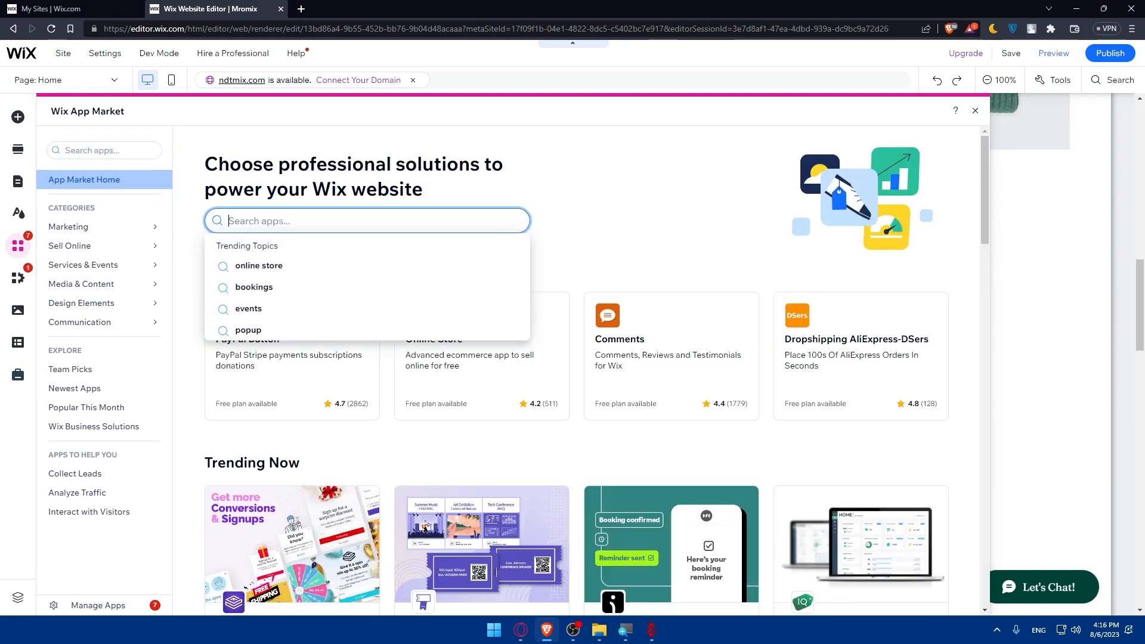
text(pa)
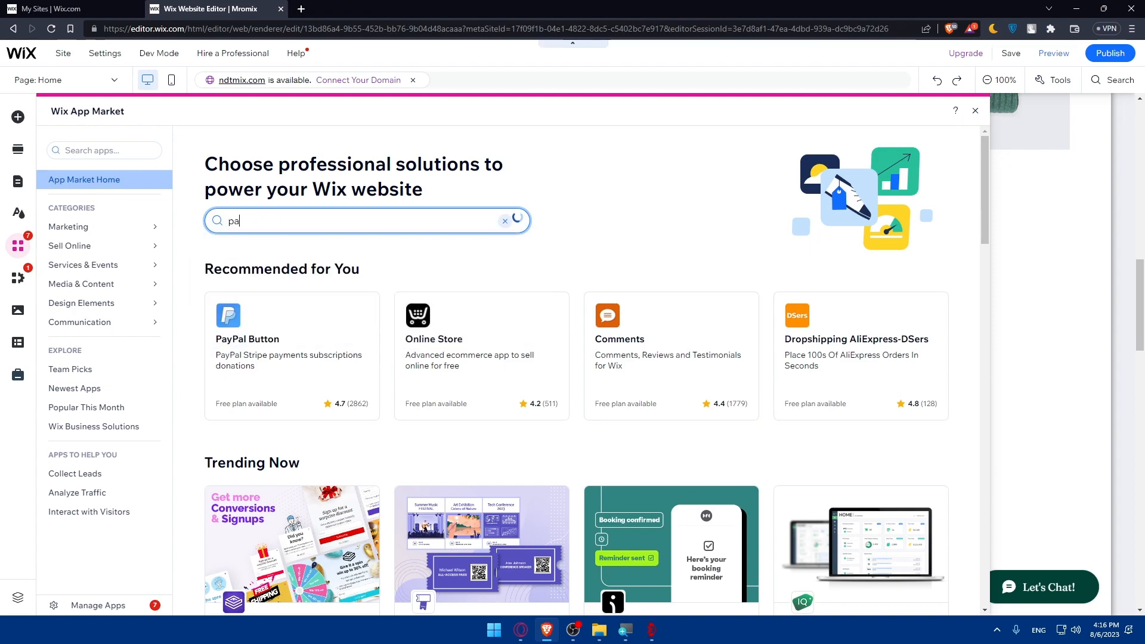
text(yonner)
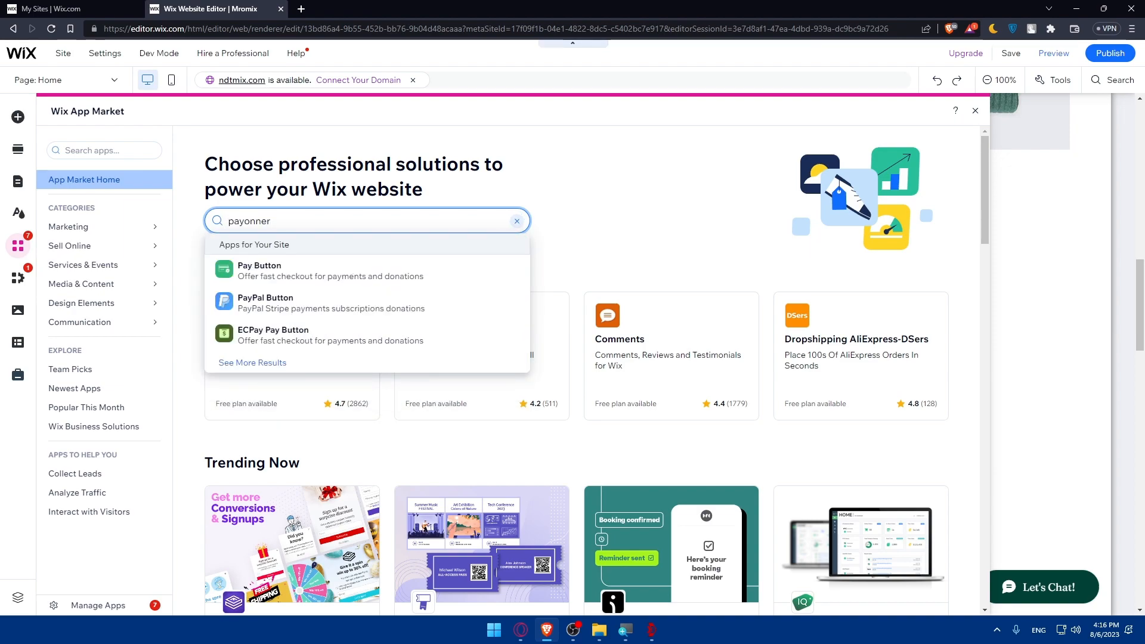
key(Return)
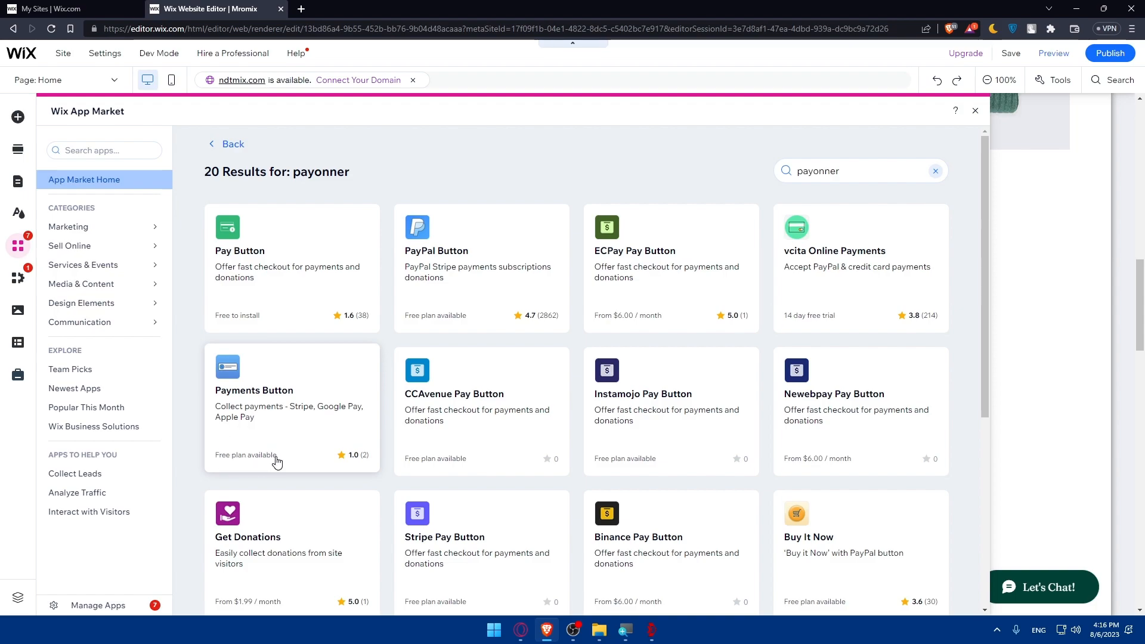
Browse the payment button apps in the search results and close the App Market.
scroll(654, 533, down, 2)
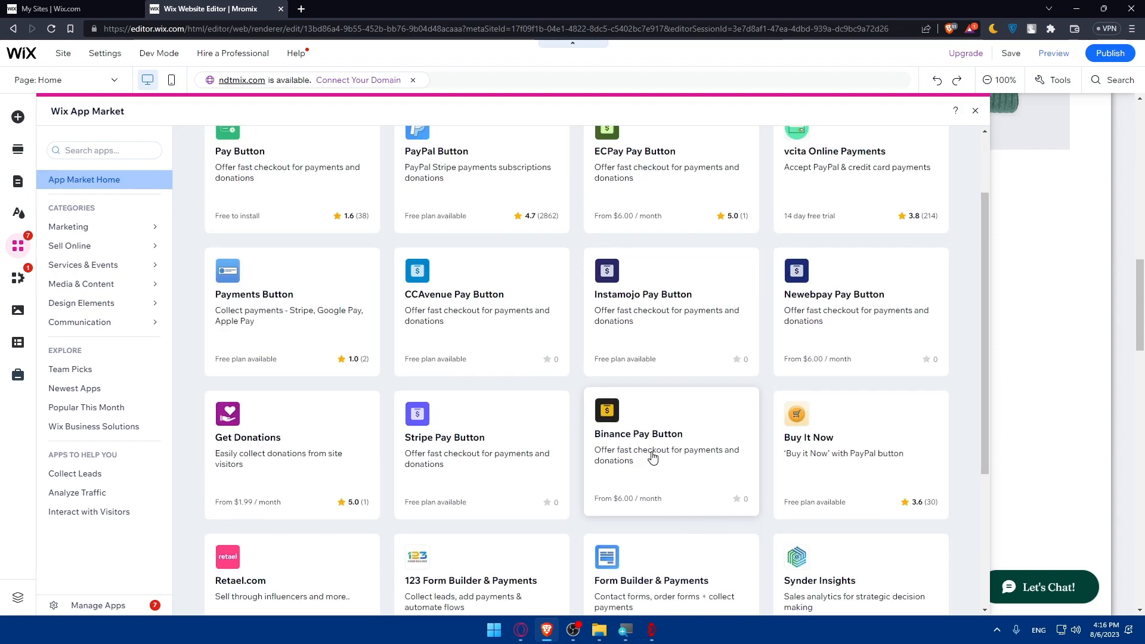
scroll(652, 457, down, 2)
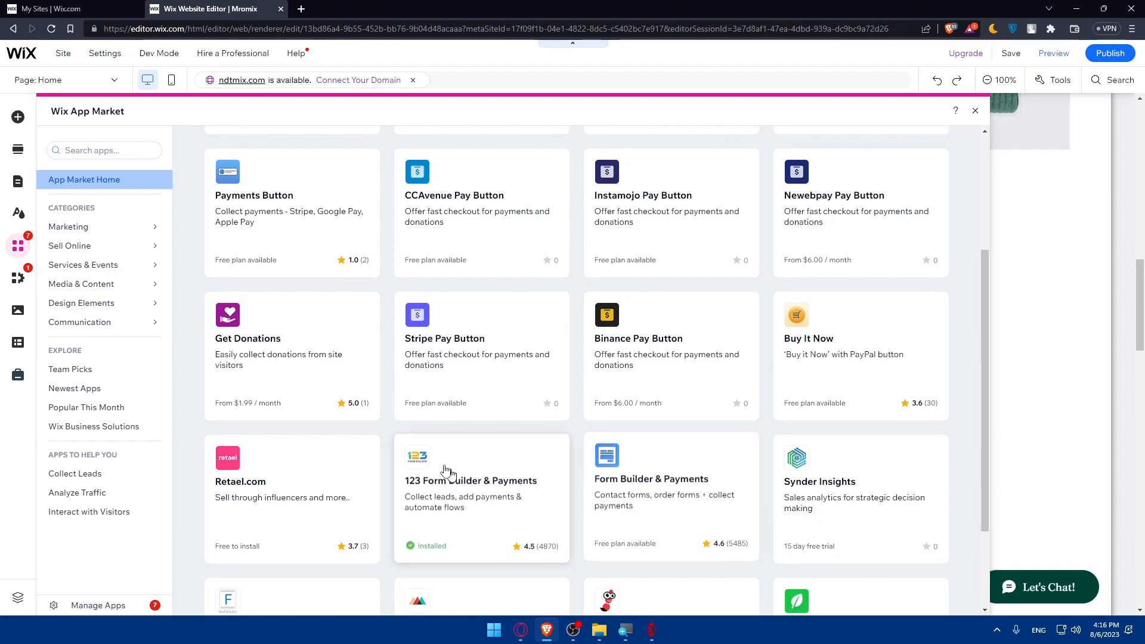
scroll(475, 488, down, 4)
scroll(607, 338, up, 8)
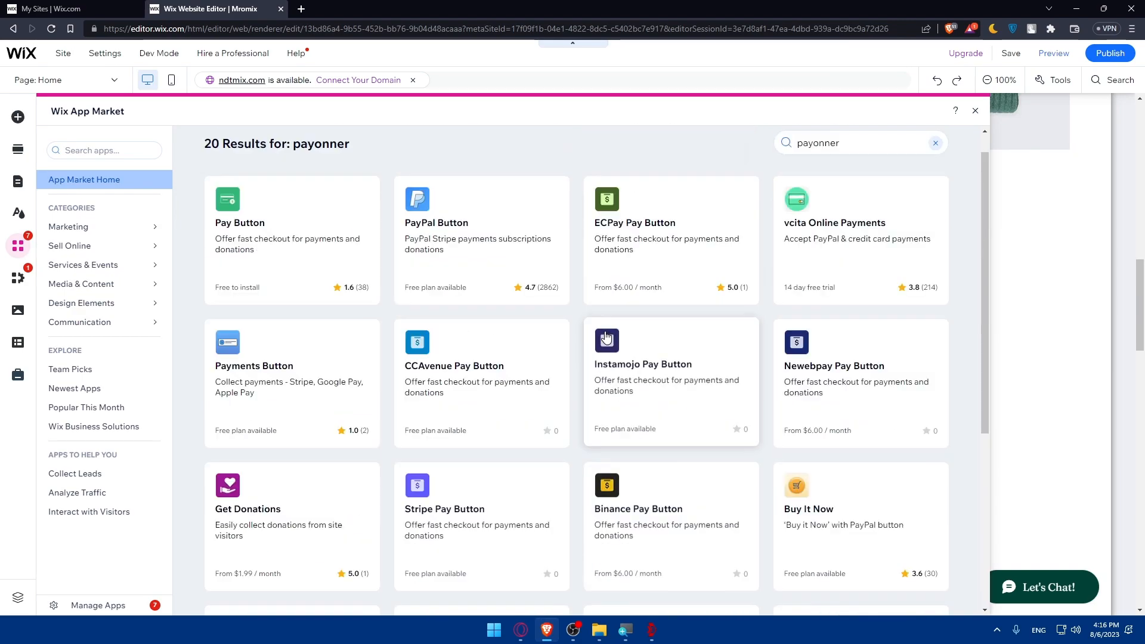
scroll(607, 338, up, 1)
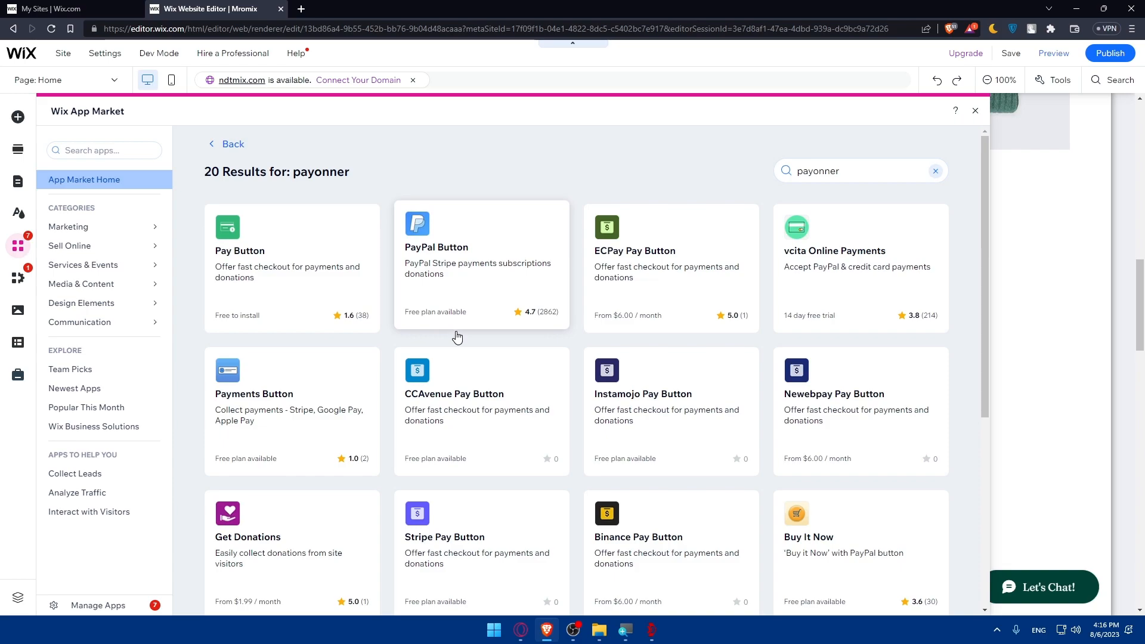
scroll(613, 501, down, 2)
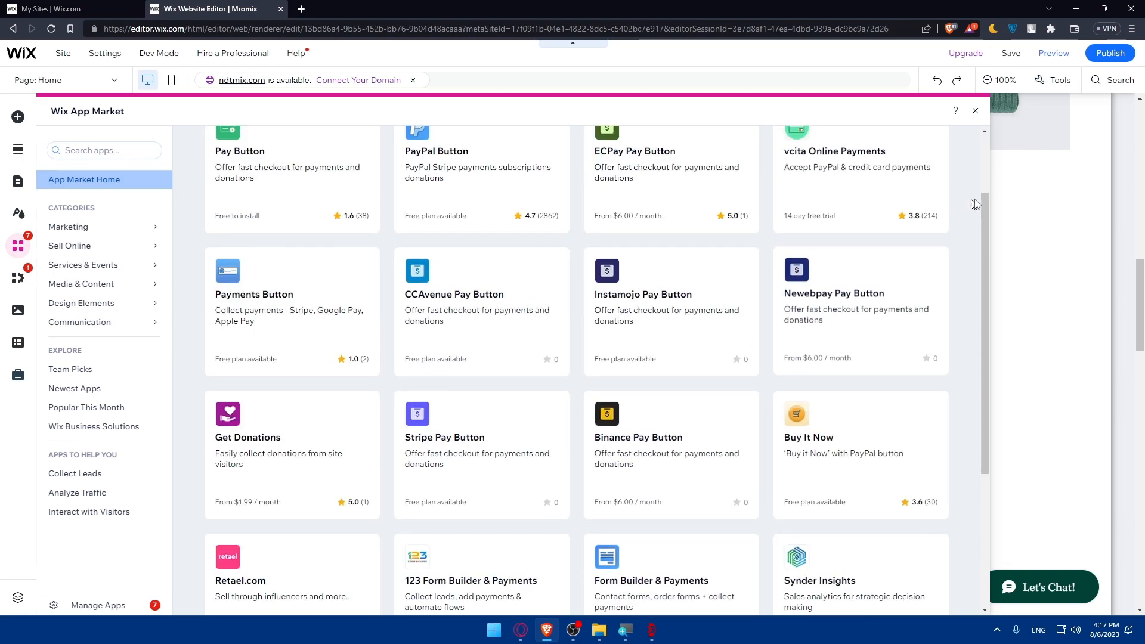
click(1032, 184)
scroll(592, 302, up, 8)
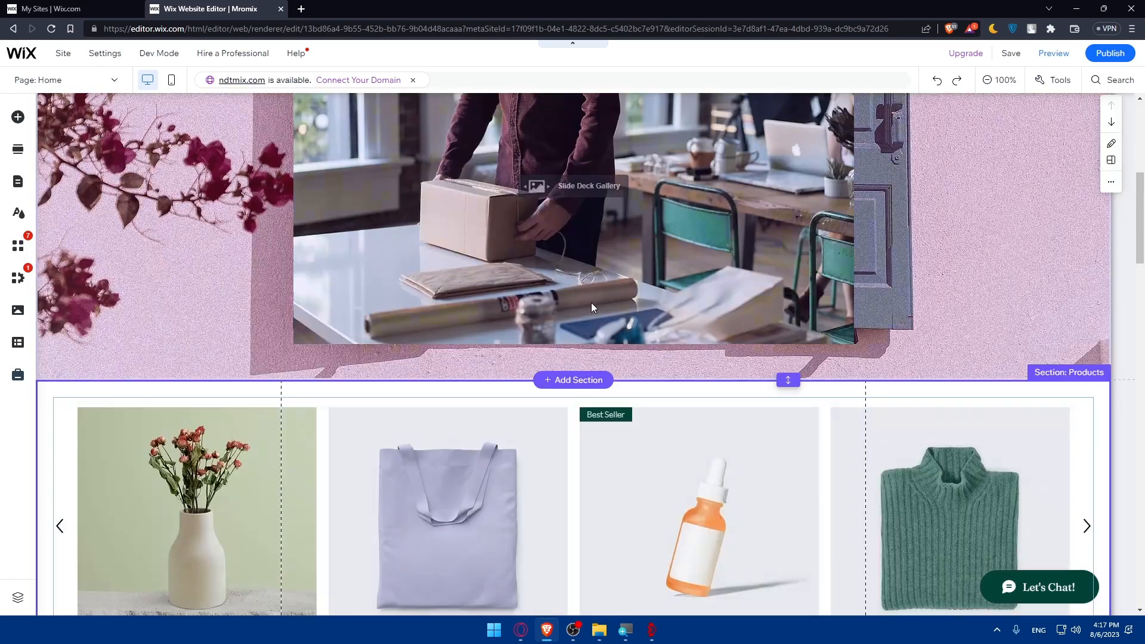
scroll(583, 311, down, 13)
scroll(567, 311, up, 20)
scroll(560, 309, down, 15)
scroll(655, 298, up, 10)
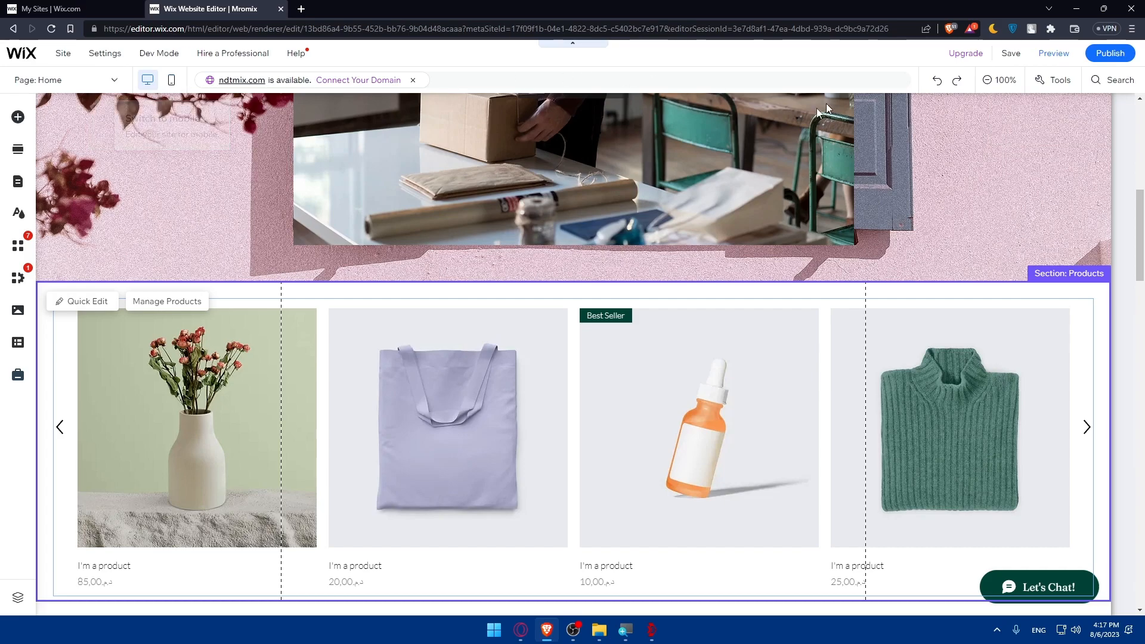
mouse_move(1116, 61)
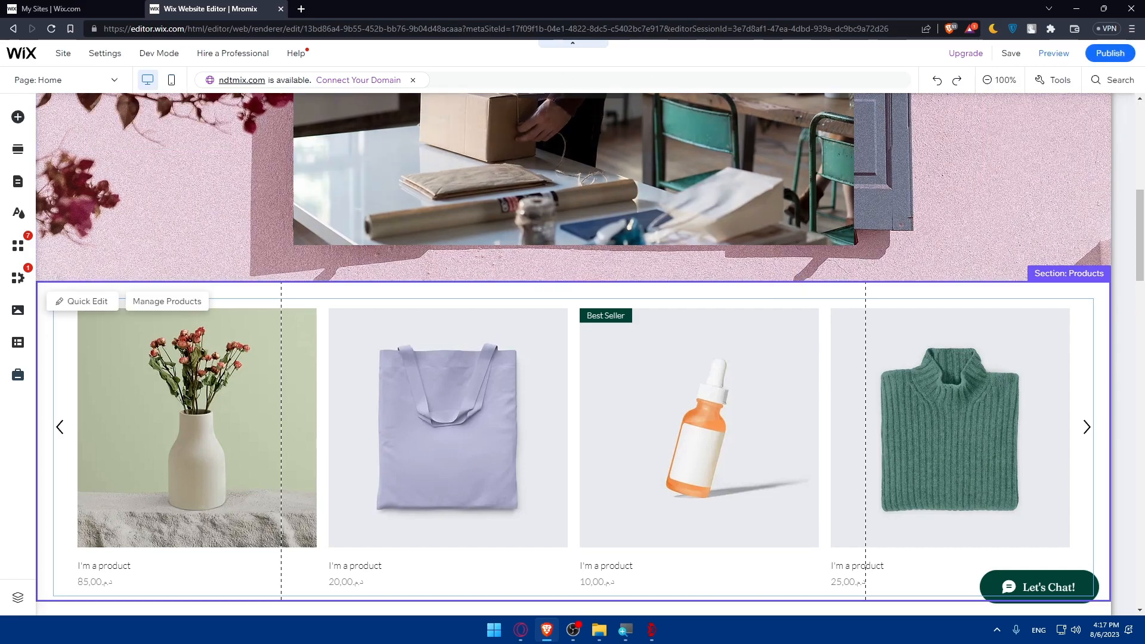